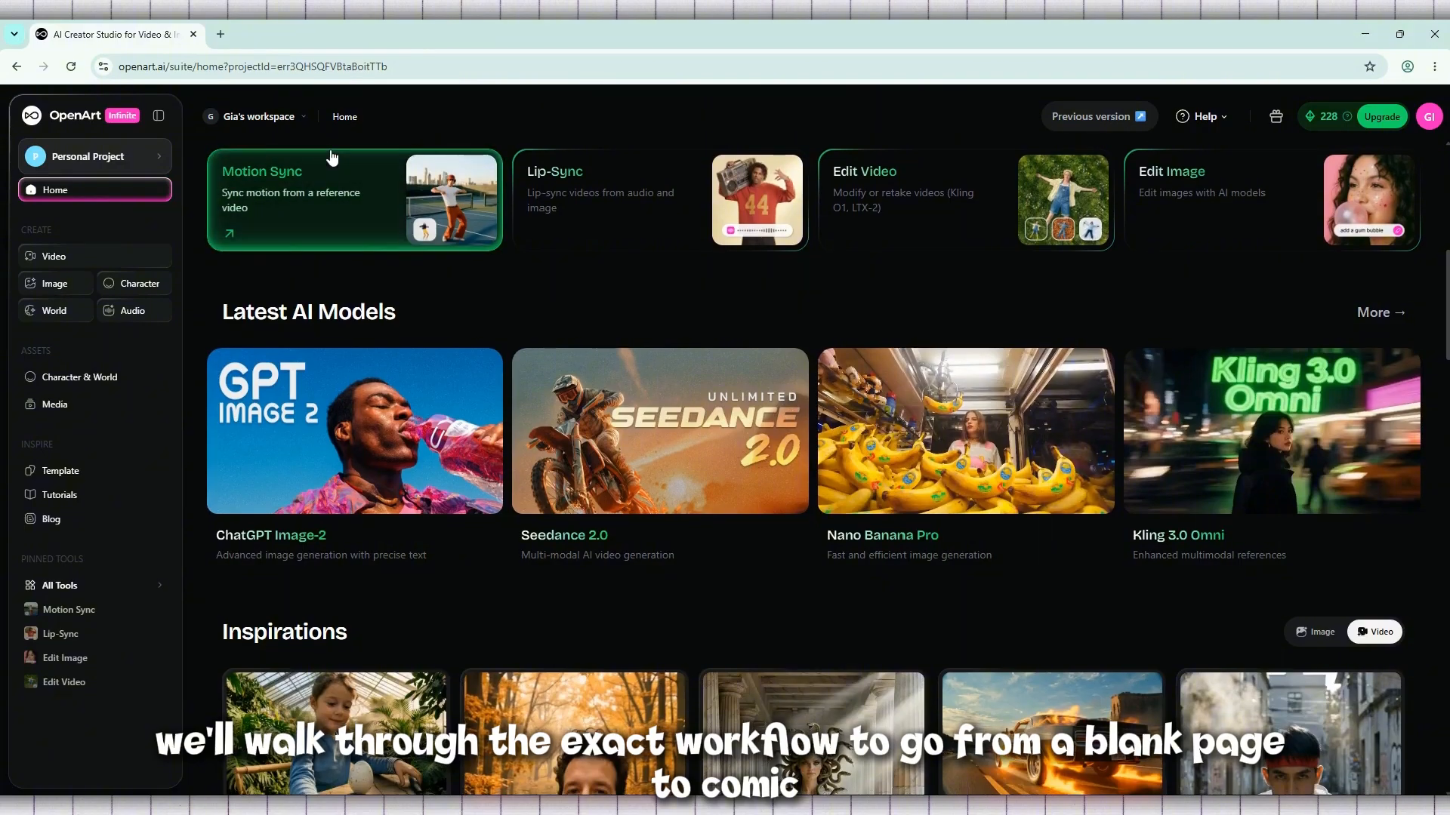
Browse the home page's Inspirations gallery, examine the Critter Chase video's prompt and settings, and return to the page's beginning
scroll(331, 154, "down", 4)
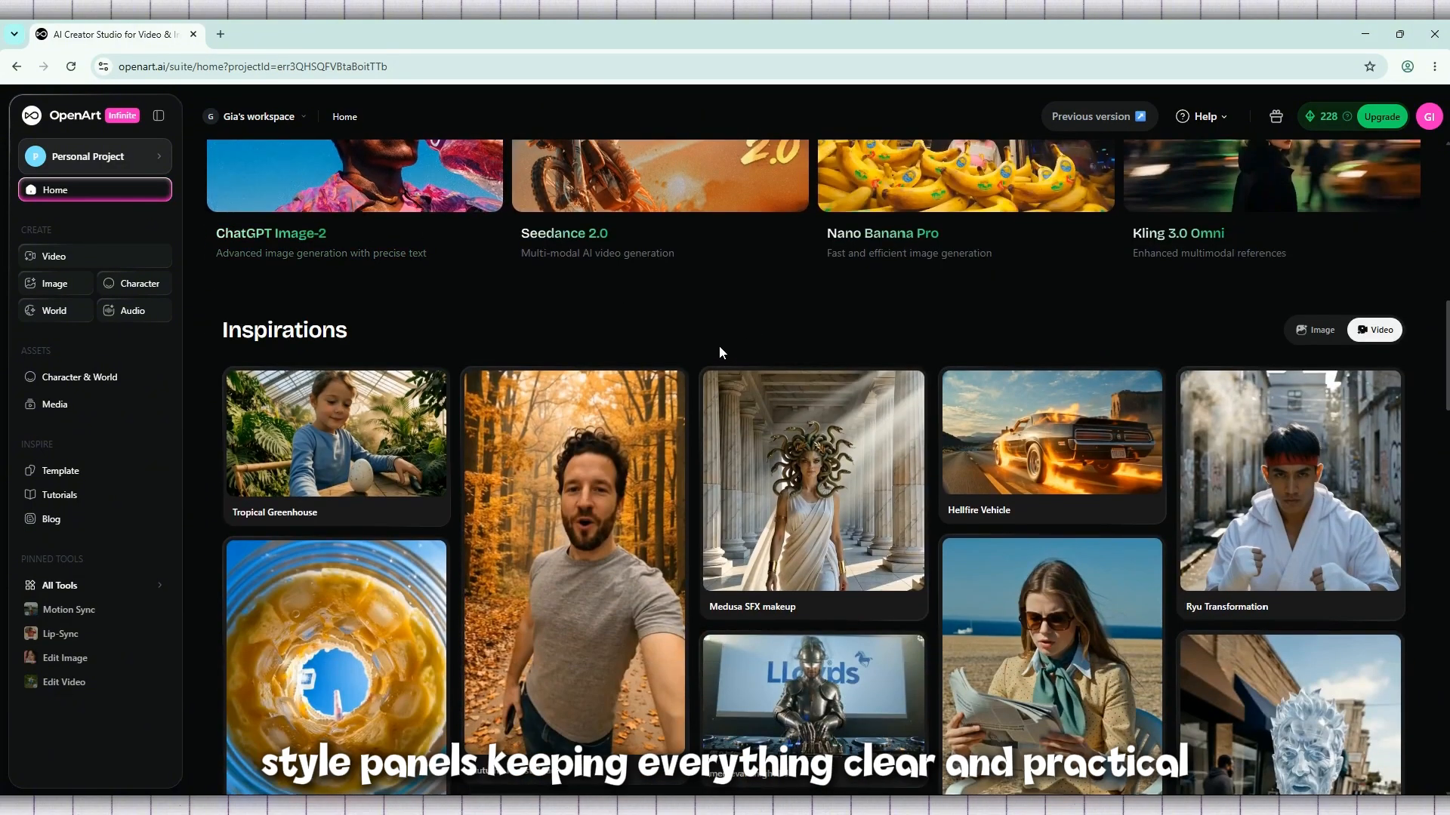
scroll(718, 346, "down", 2)
scroll(717, 342, "down", 3)
scroll(717, 341, "down", 15)
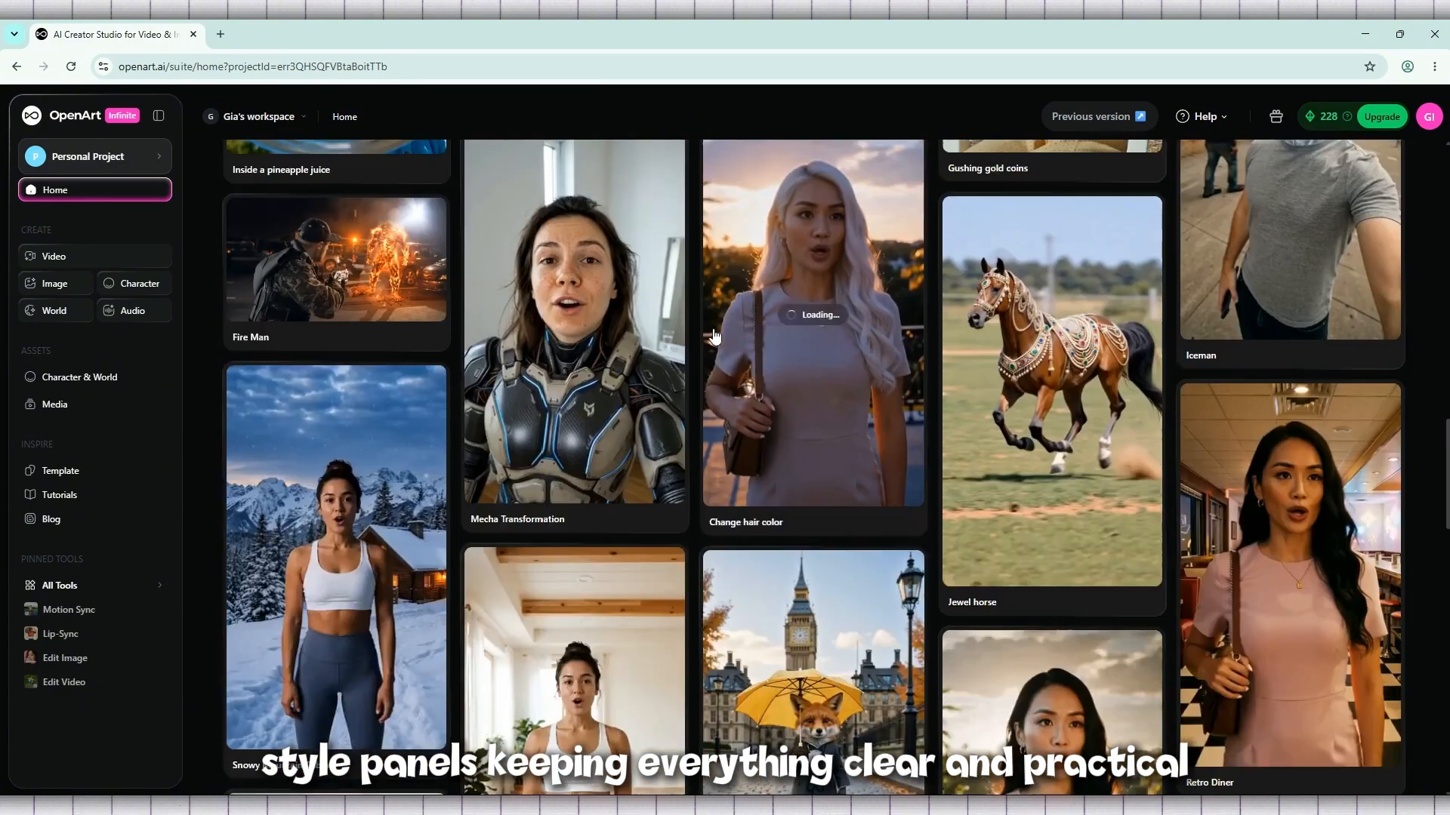
scroll(710, 322, "down", 12)
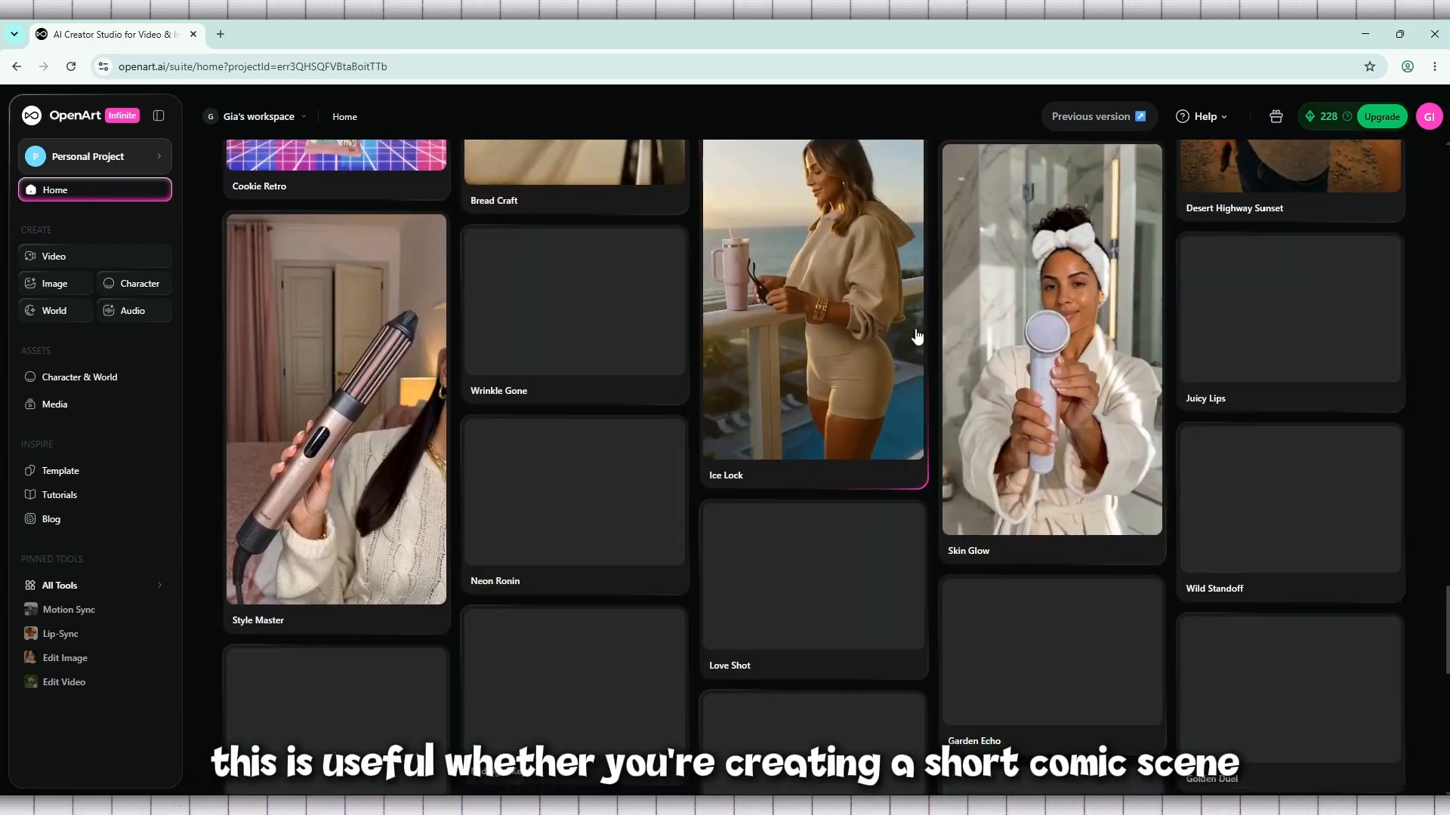
scroll(596, 480, "down", 4)
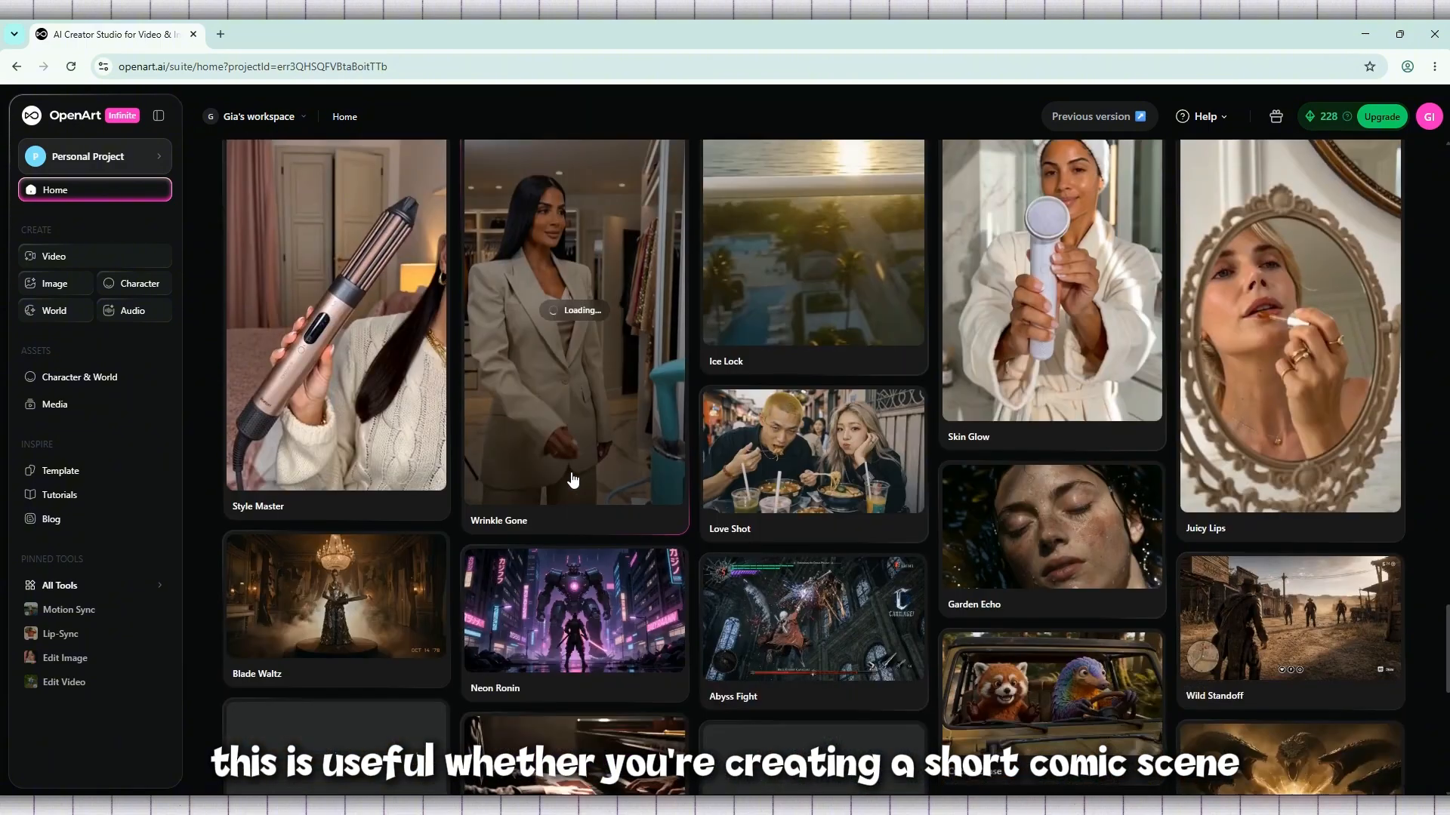
scroll(1303, 427, "down", 3)
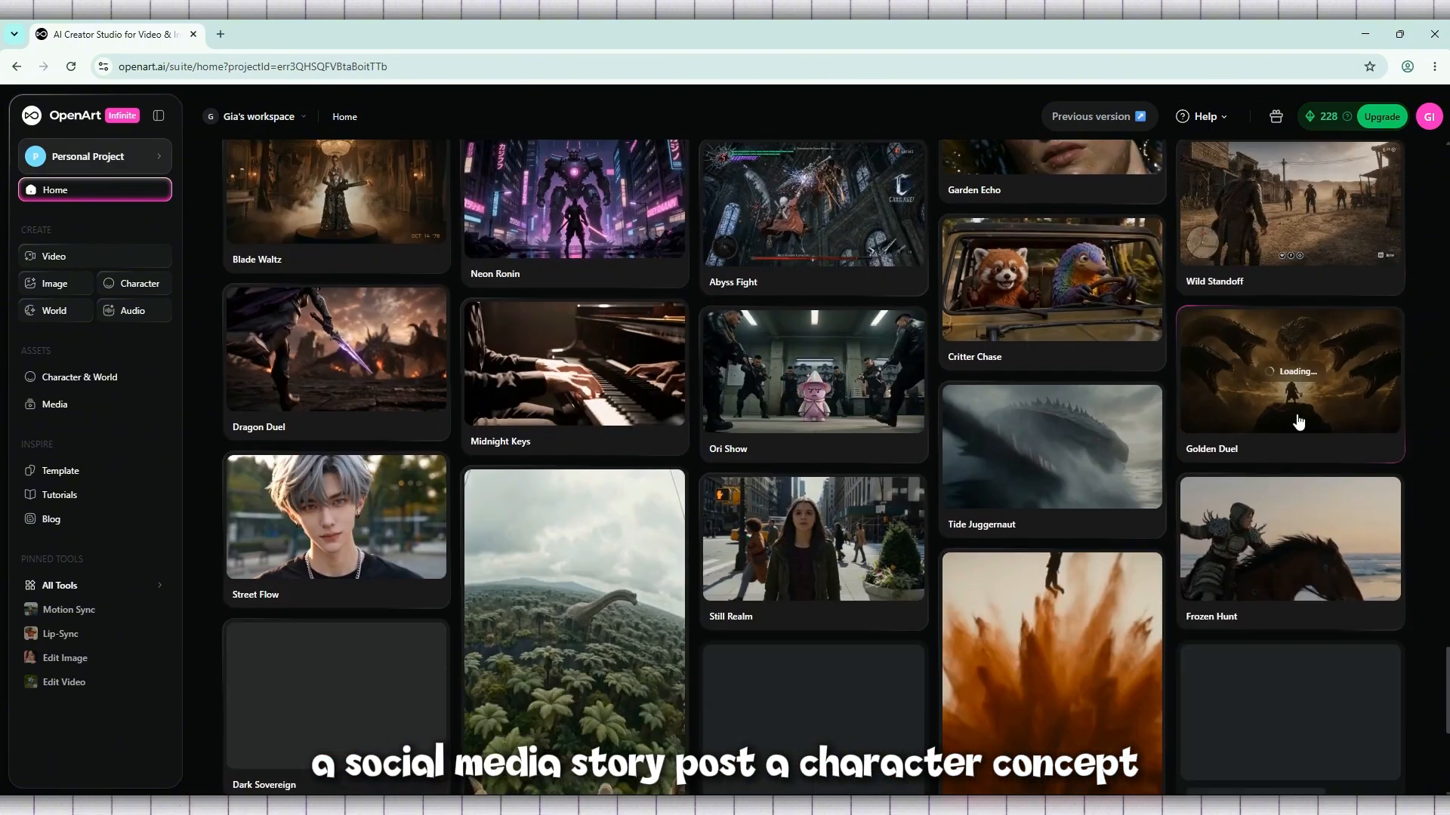
left_click(1134, 309)
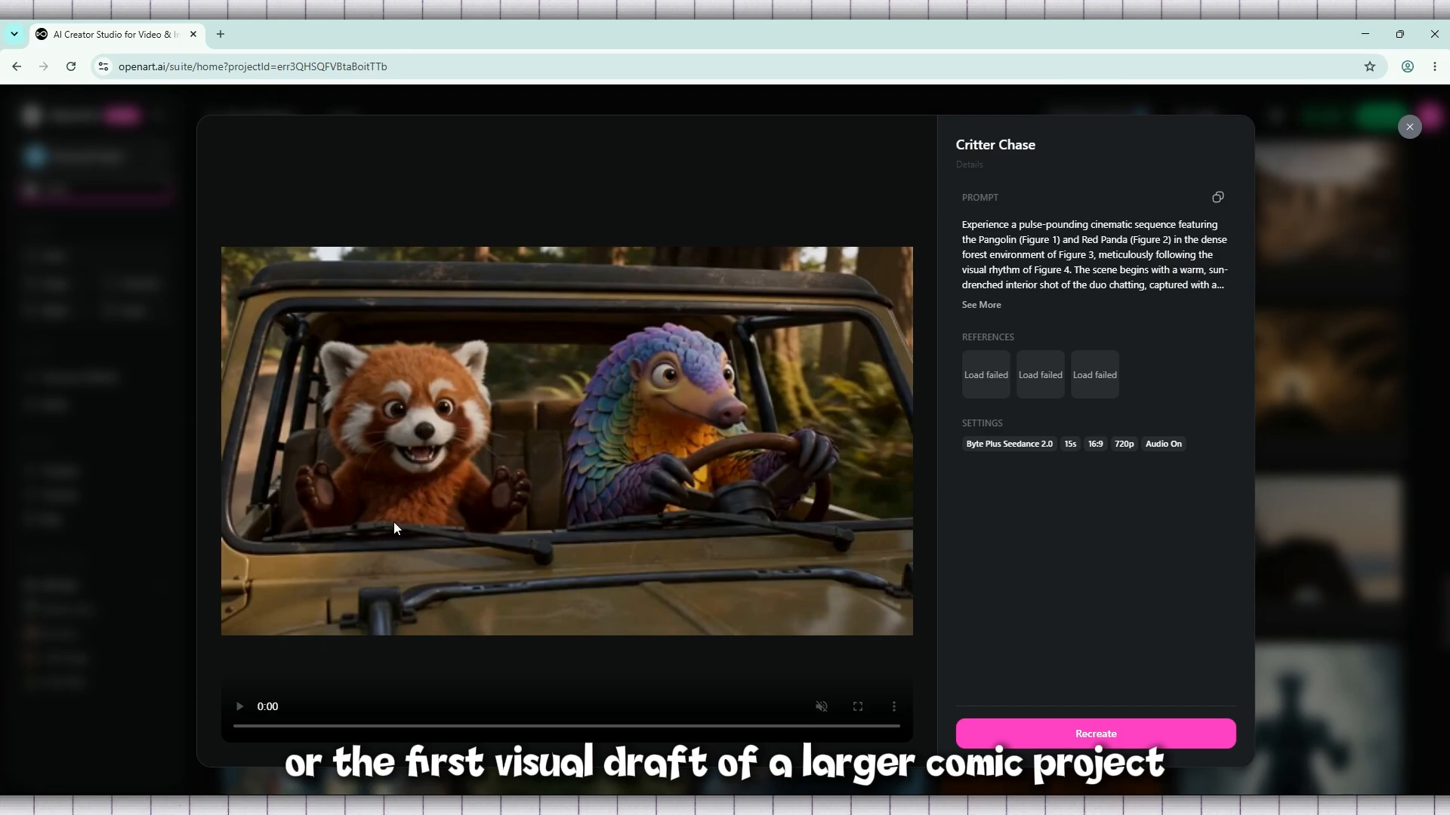
left_click(1409, 127)
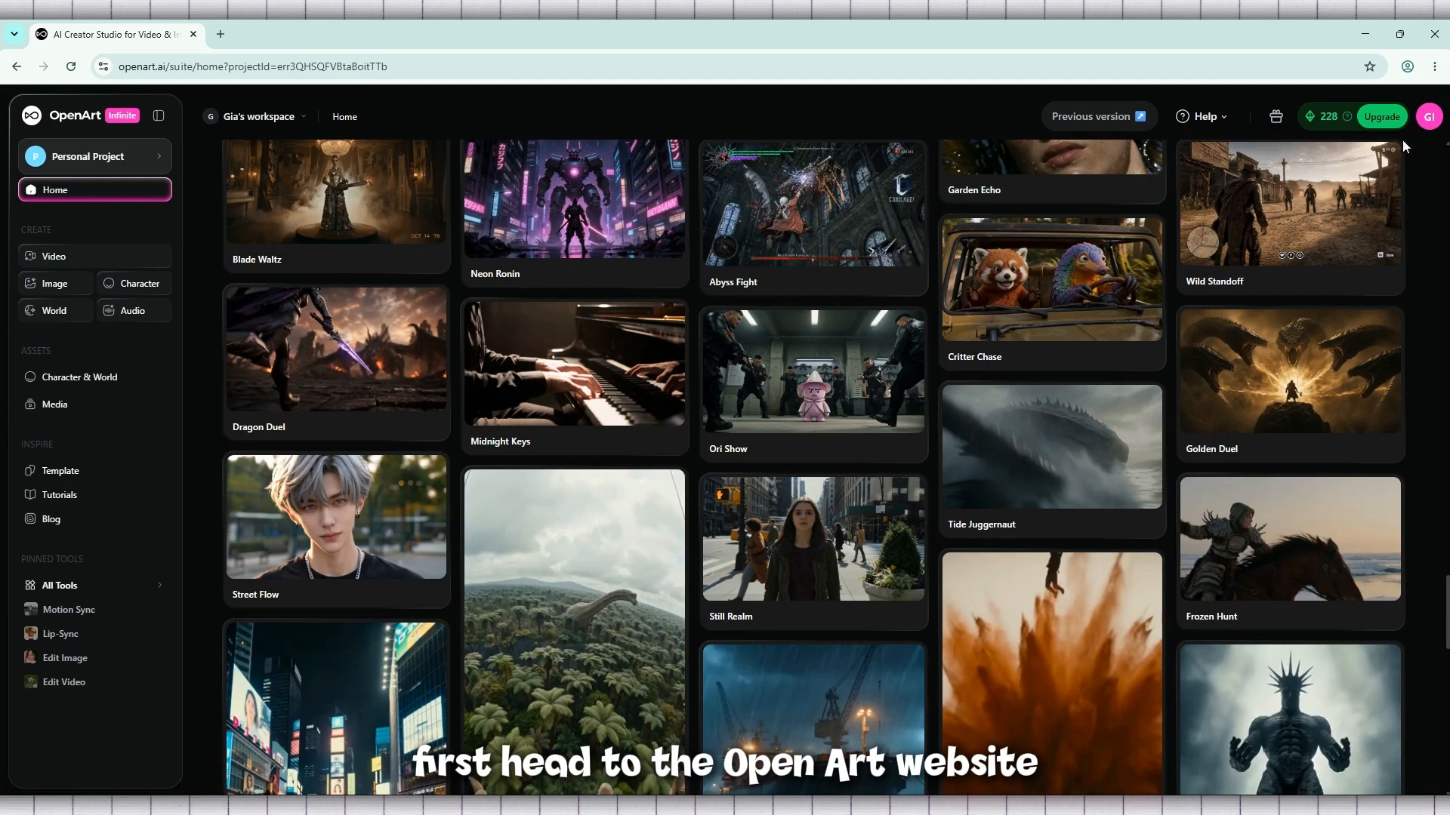
left_click_drag(1443, 662, 1439, 160)
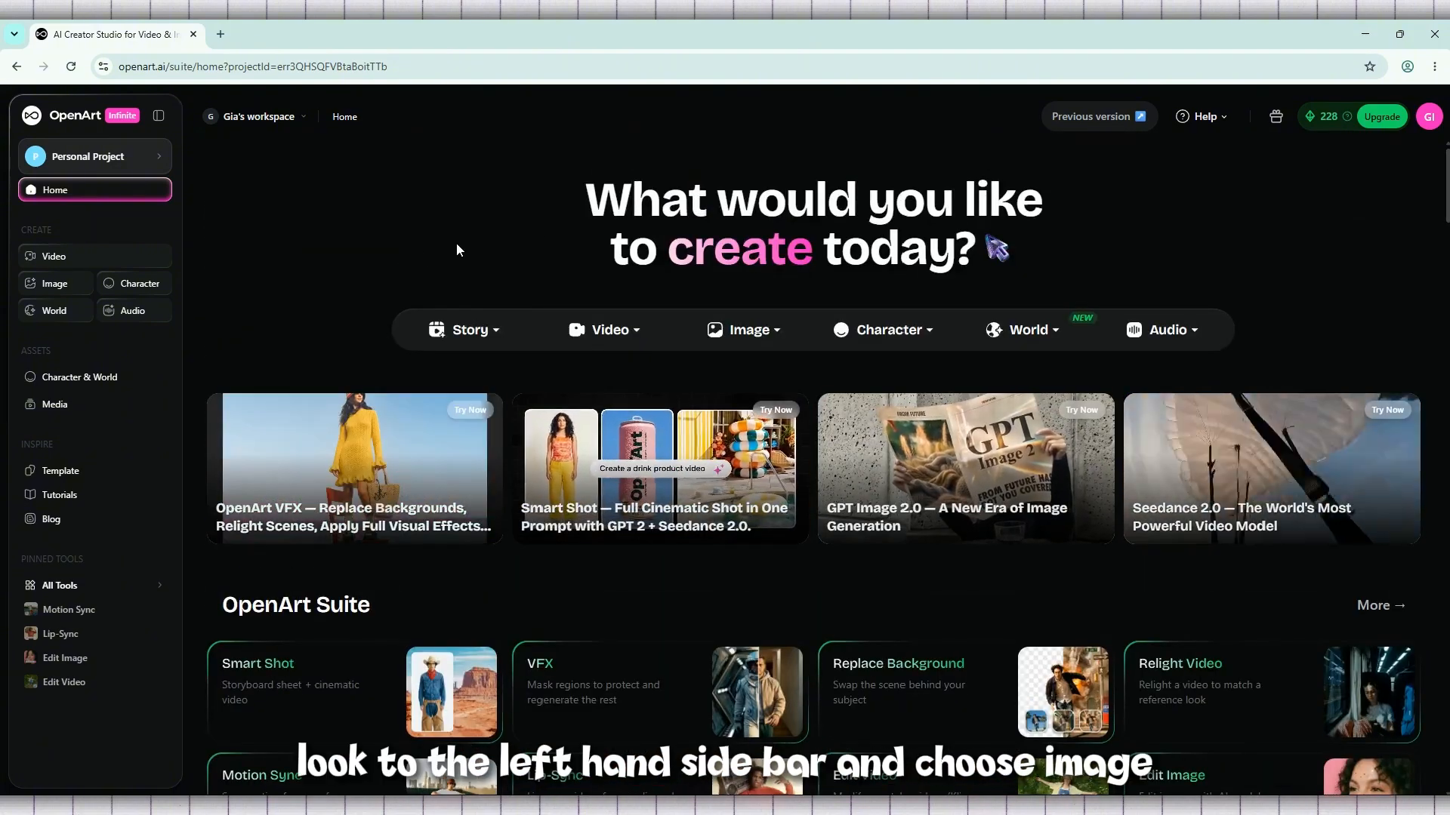
Open the image creation workspace and clear the existing prompt
left_click(53, 289)
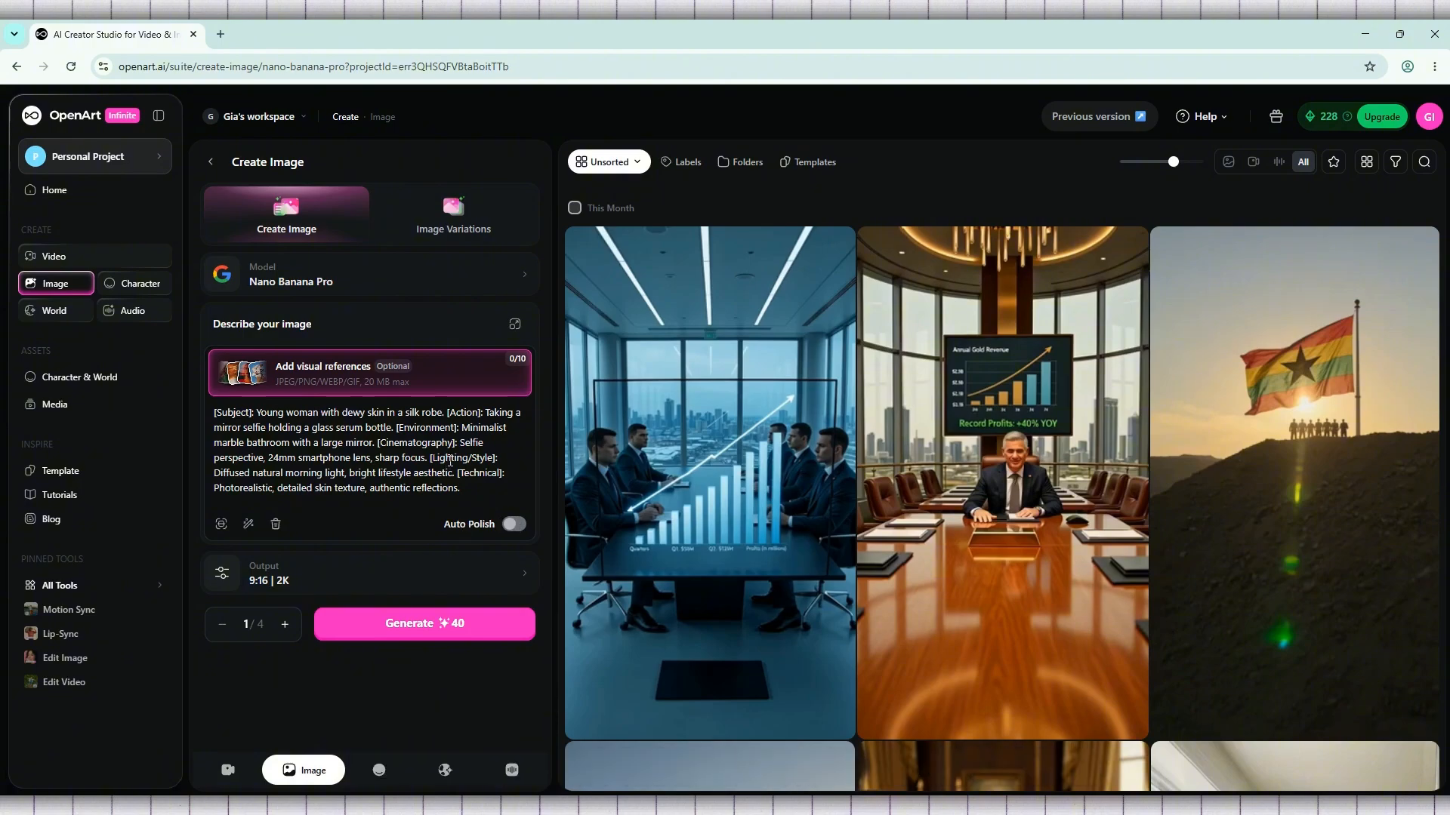
left_click(276, 524)
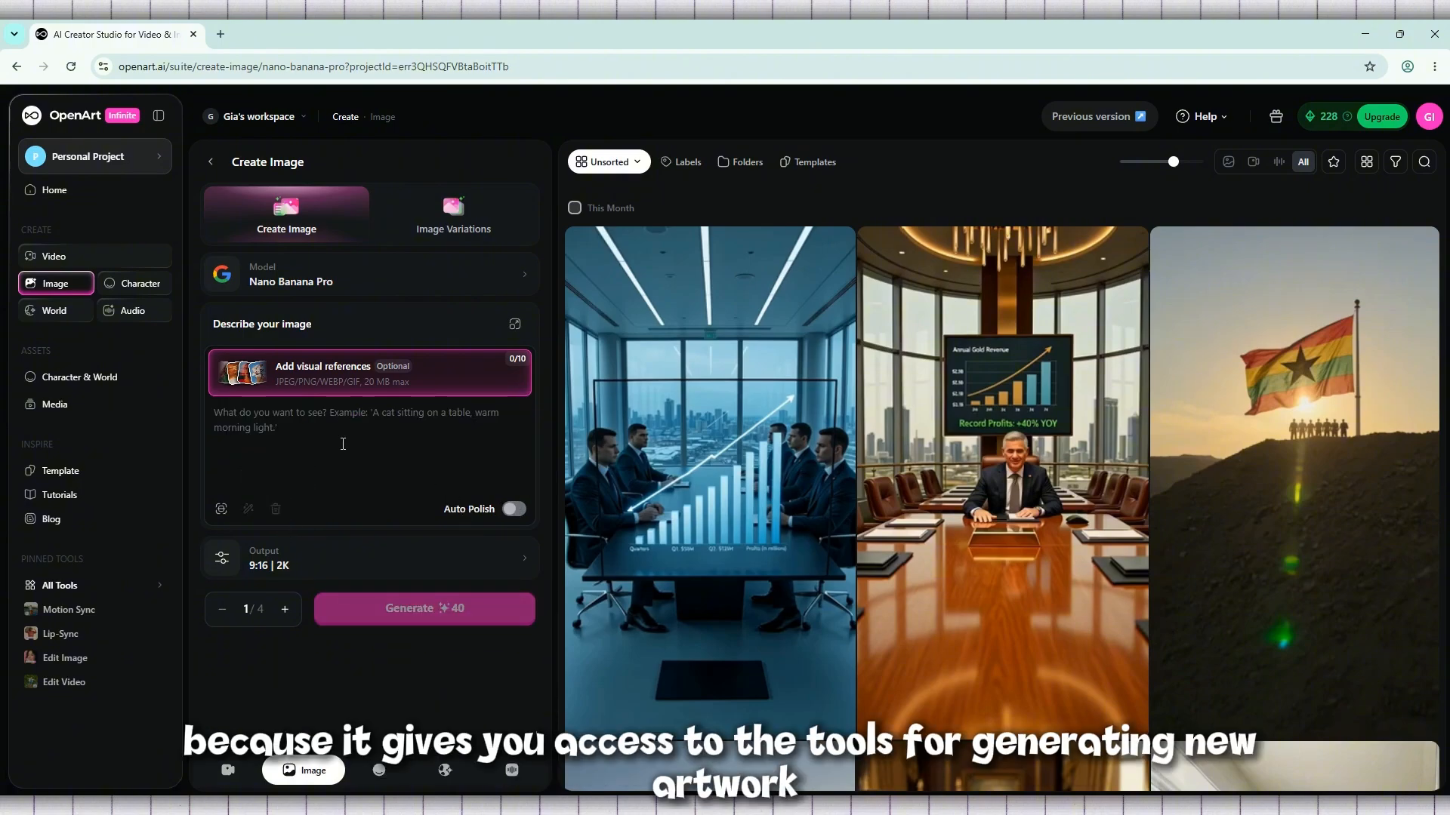
left_click(64, 287)
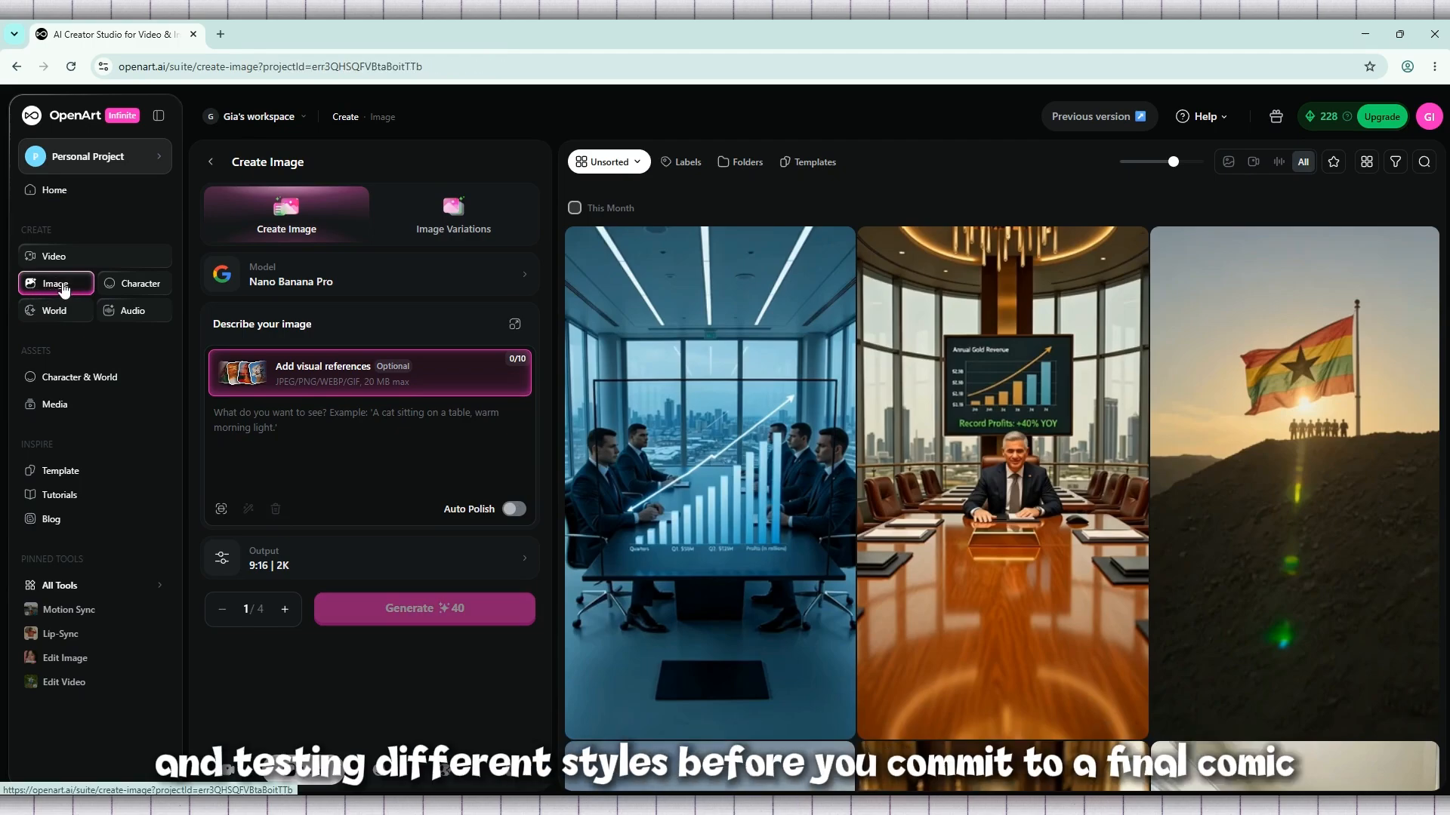
Look at the Image Variations mode and return to Create Image
left_click(450, 230)
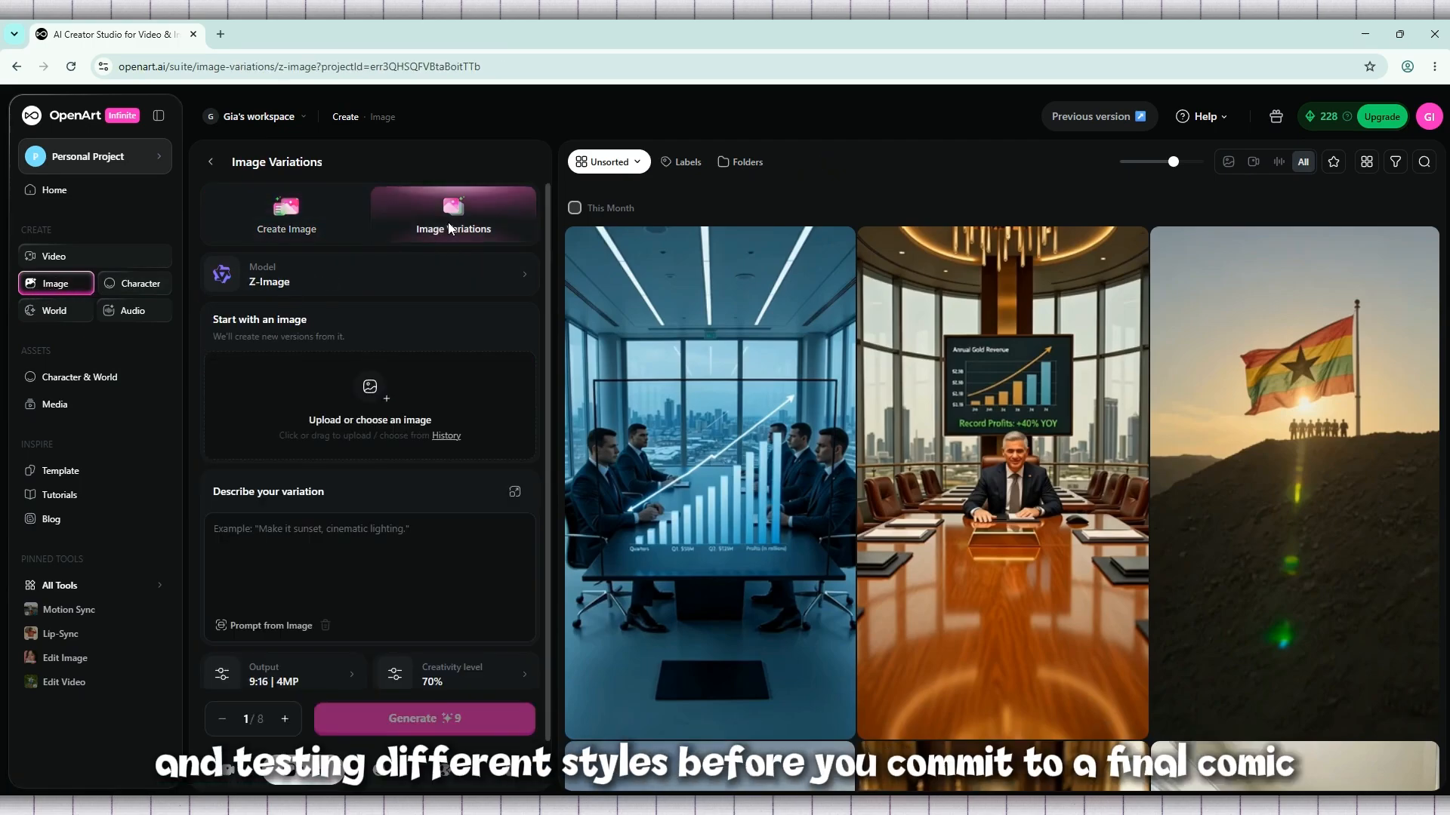
left_click(310, 216)
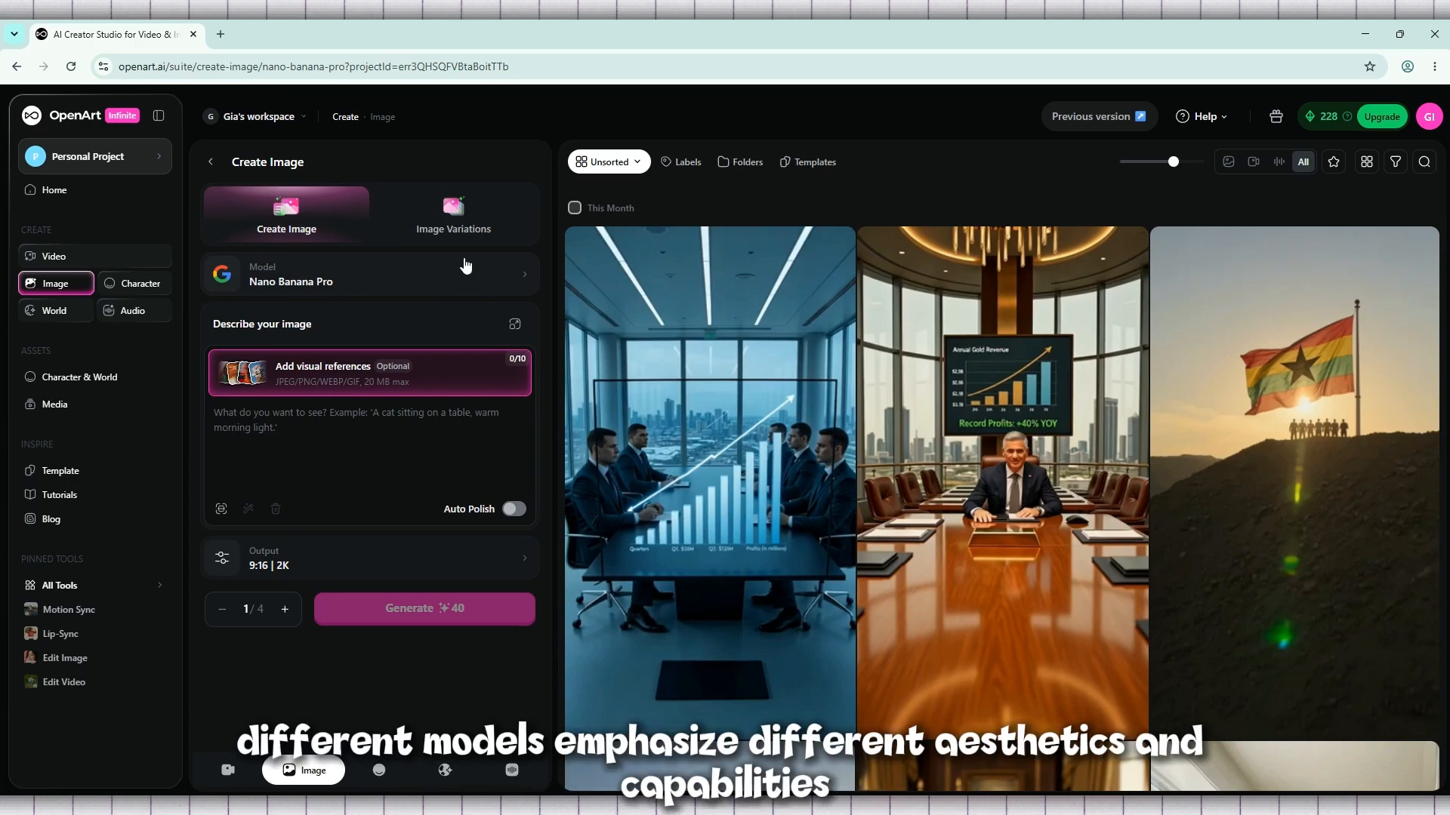
Browse the available image models and set the model to GPT Image 2
left_click(433, 270)
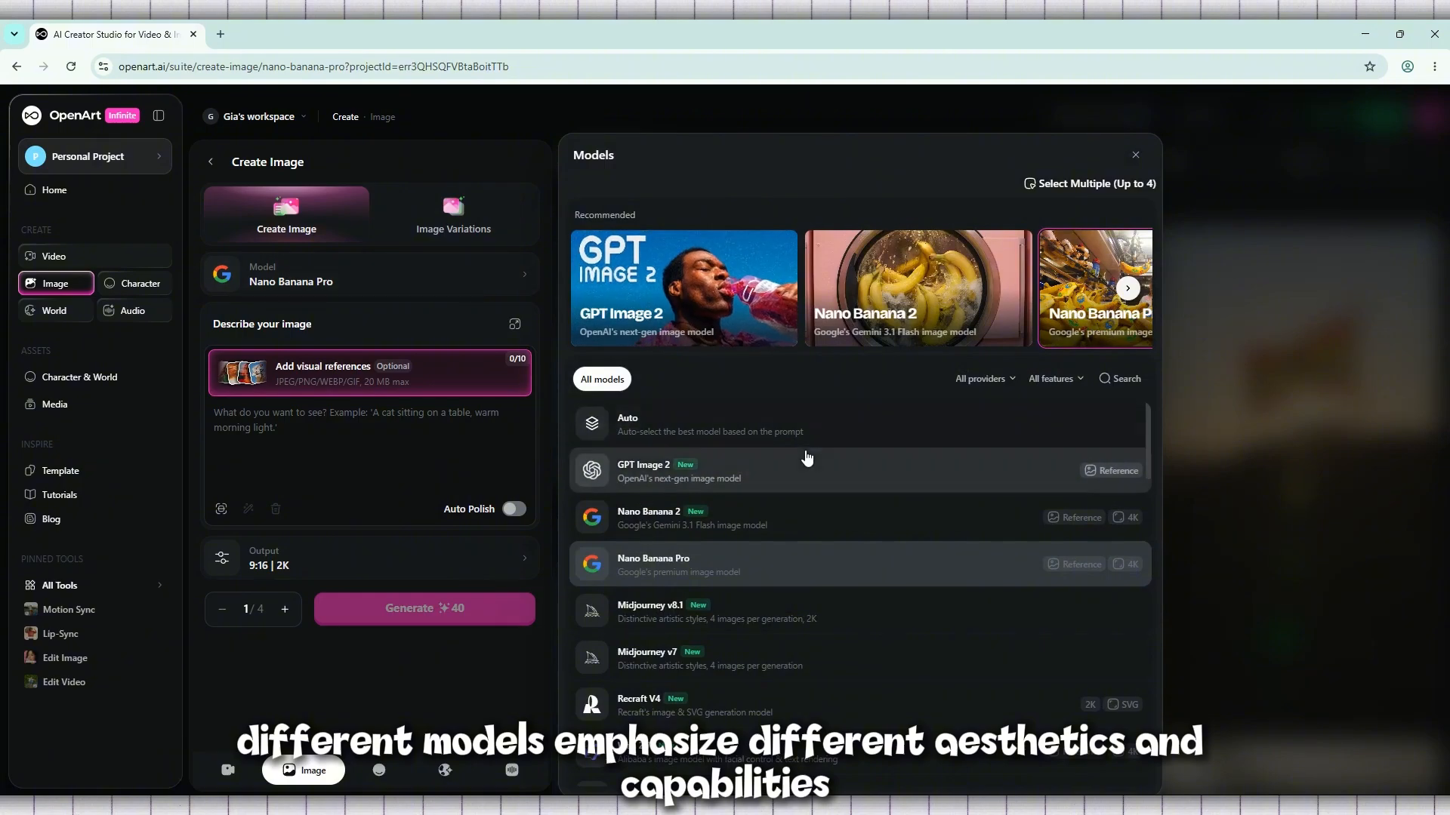
scroll(802, 436, "down", 2)
scroll(802, 436, "down", 3)
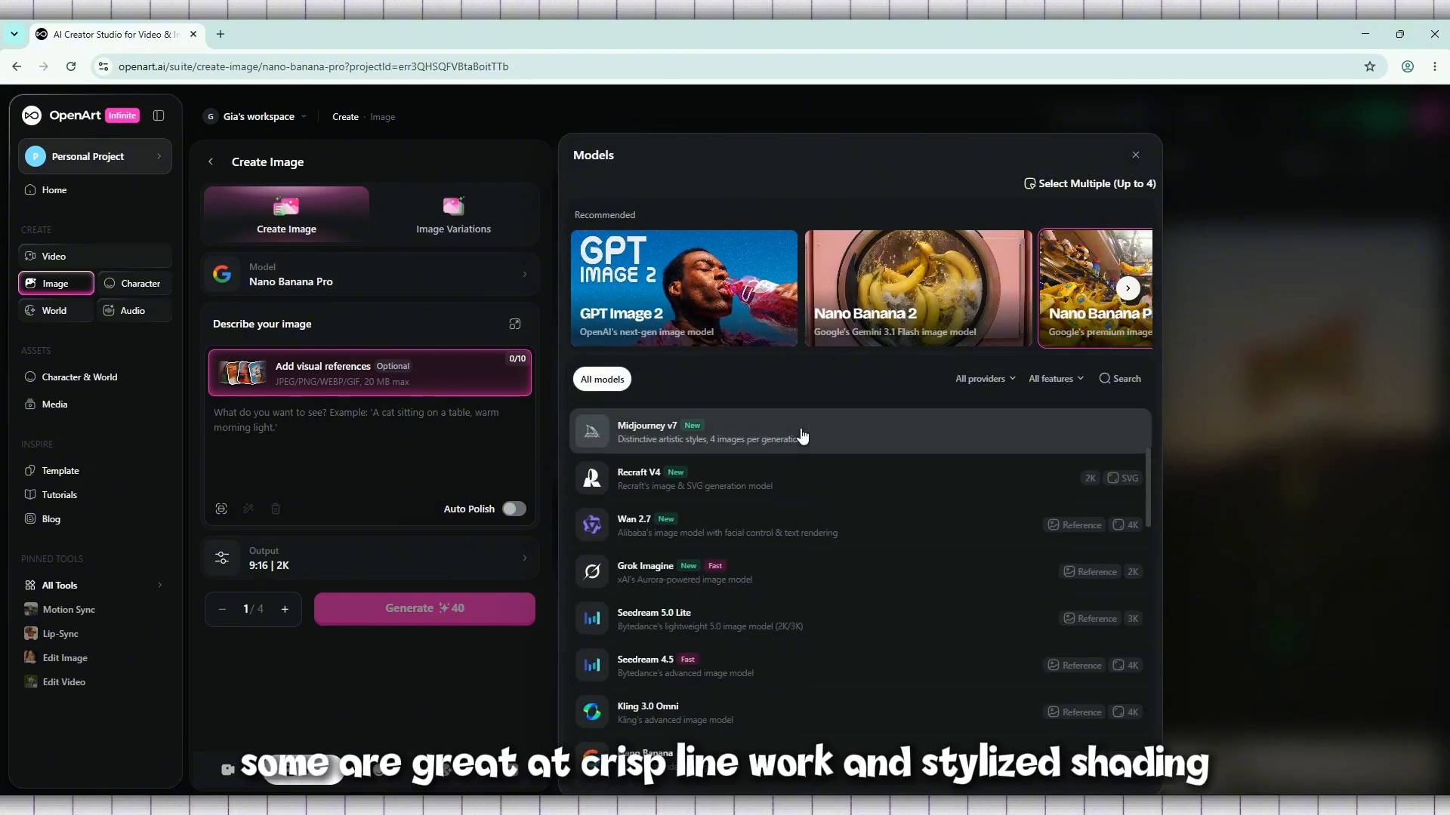
scroll(800, 434, "down", 1)
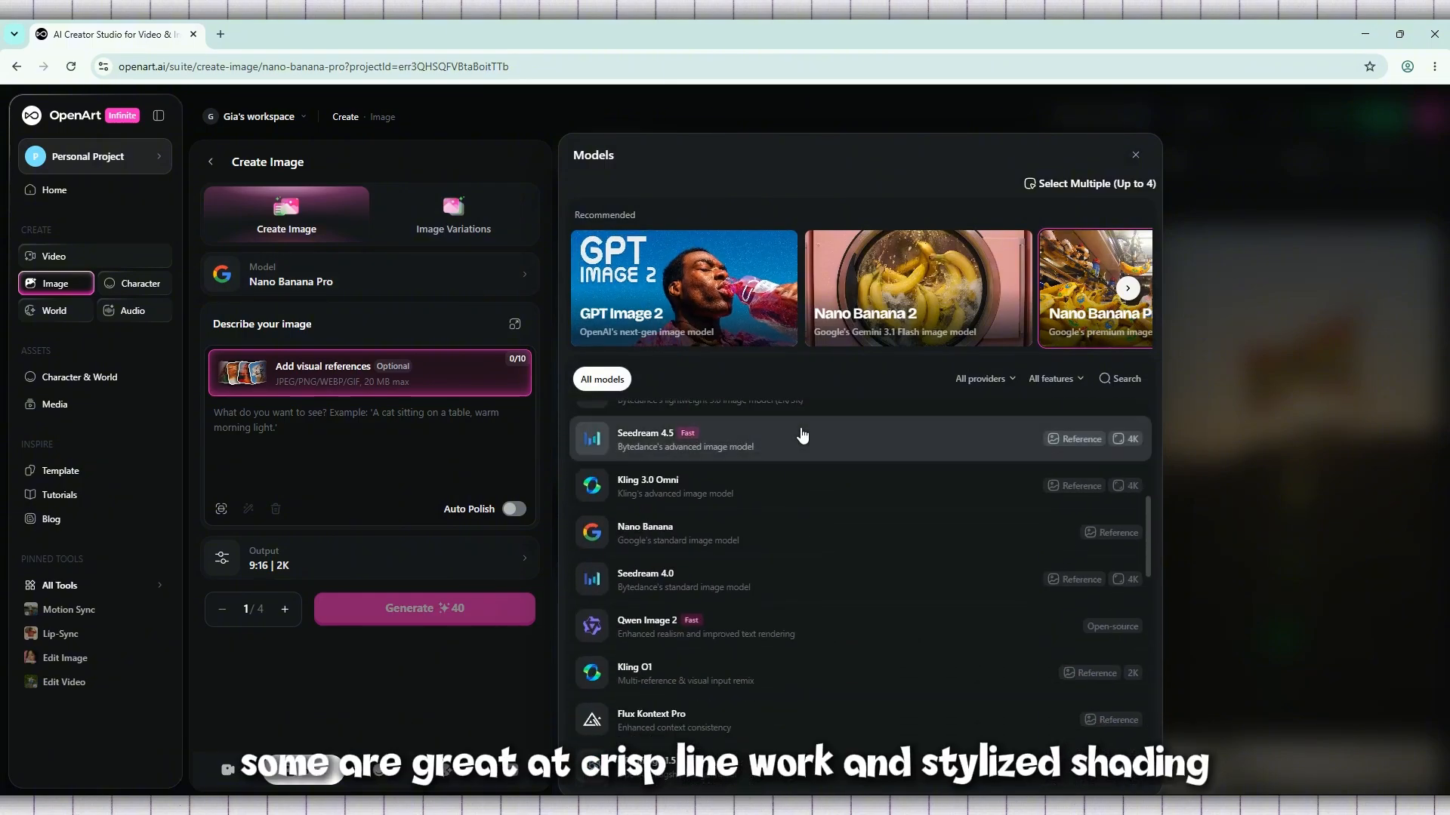
scroll(800, 430, "down", 2)
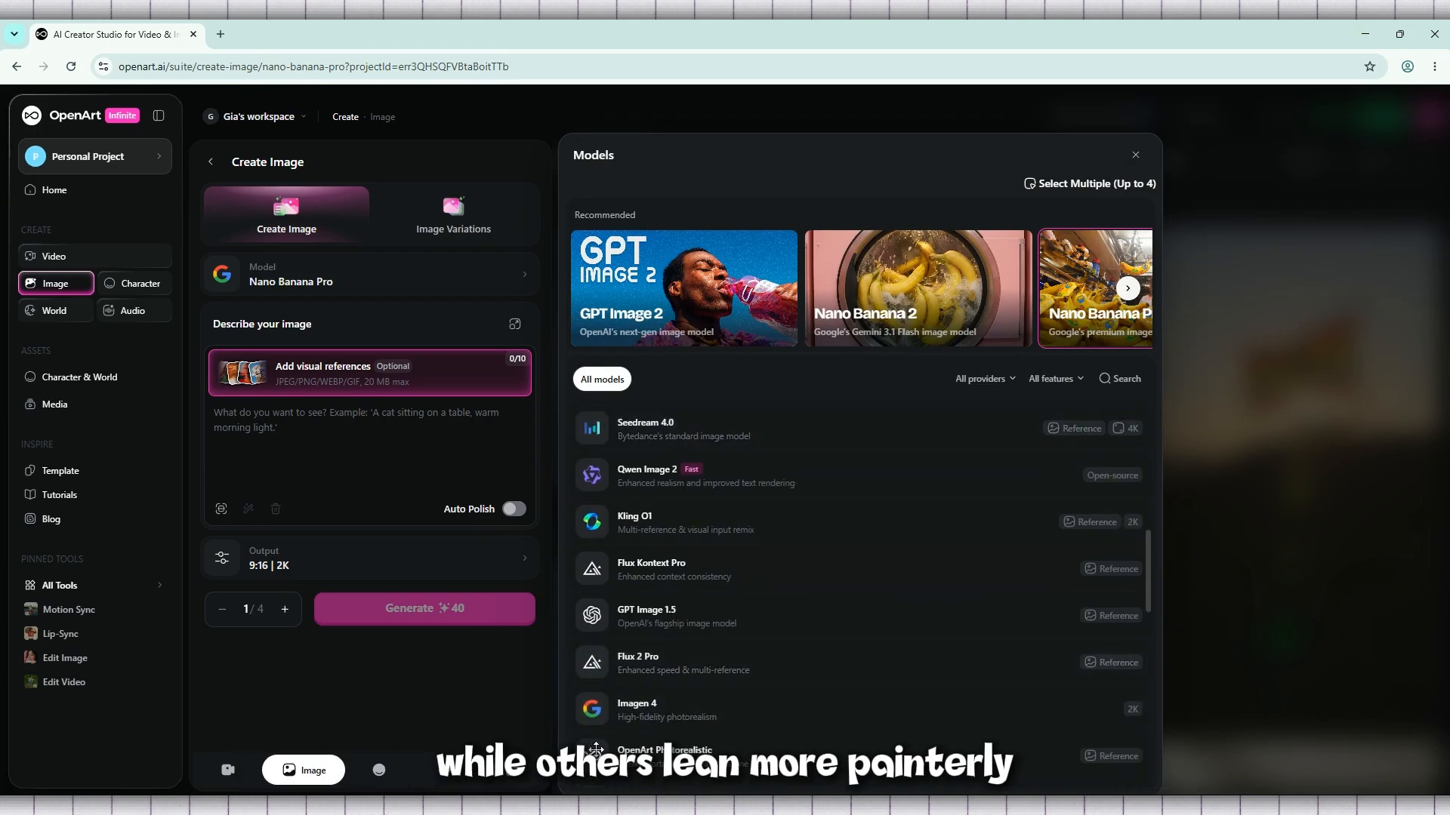
scroll(681, 630, "down", 2)
scroll(680, 627, "down", 6)
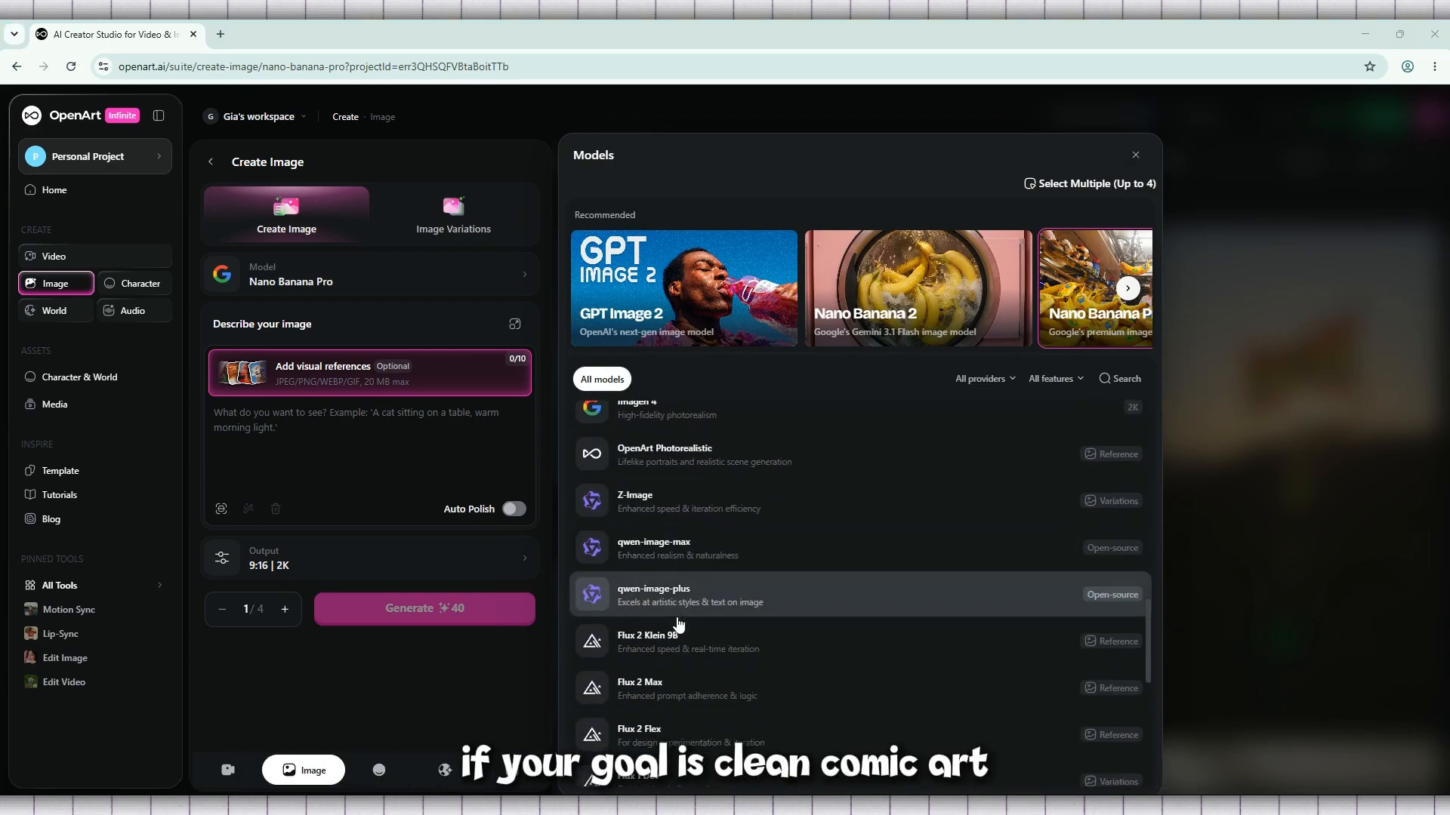
scroll(678, 622, "up", 5)
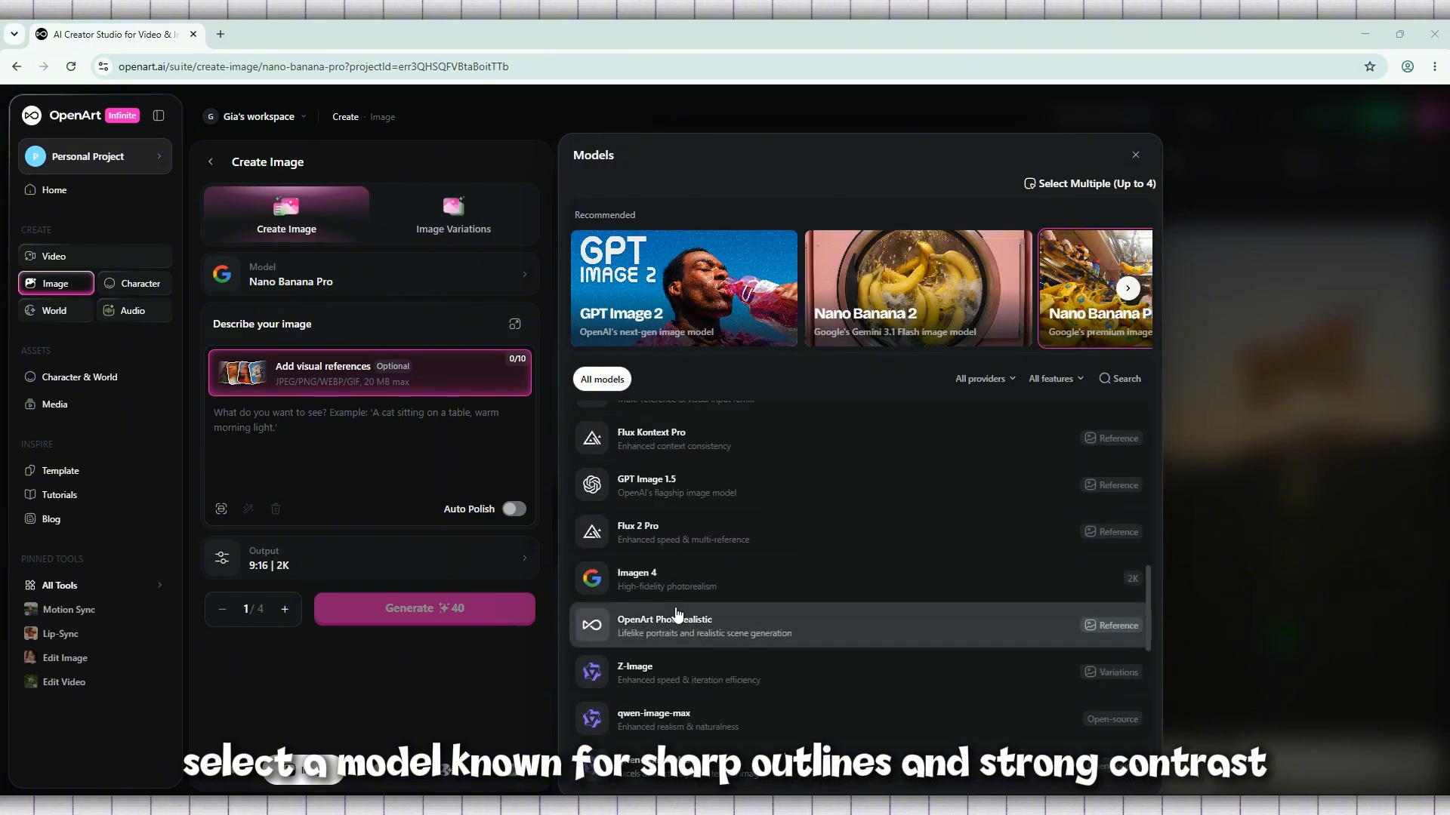
scroll(677, 615, "up", 10)
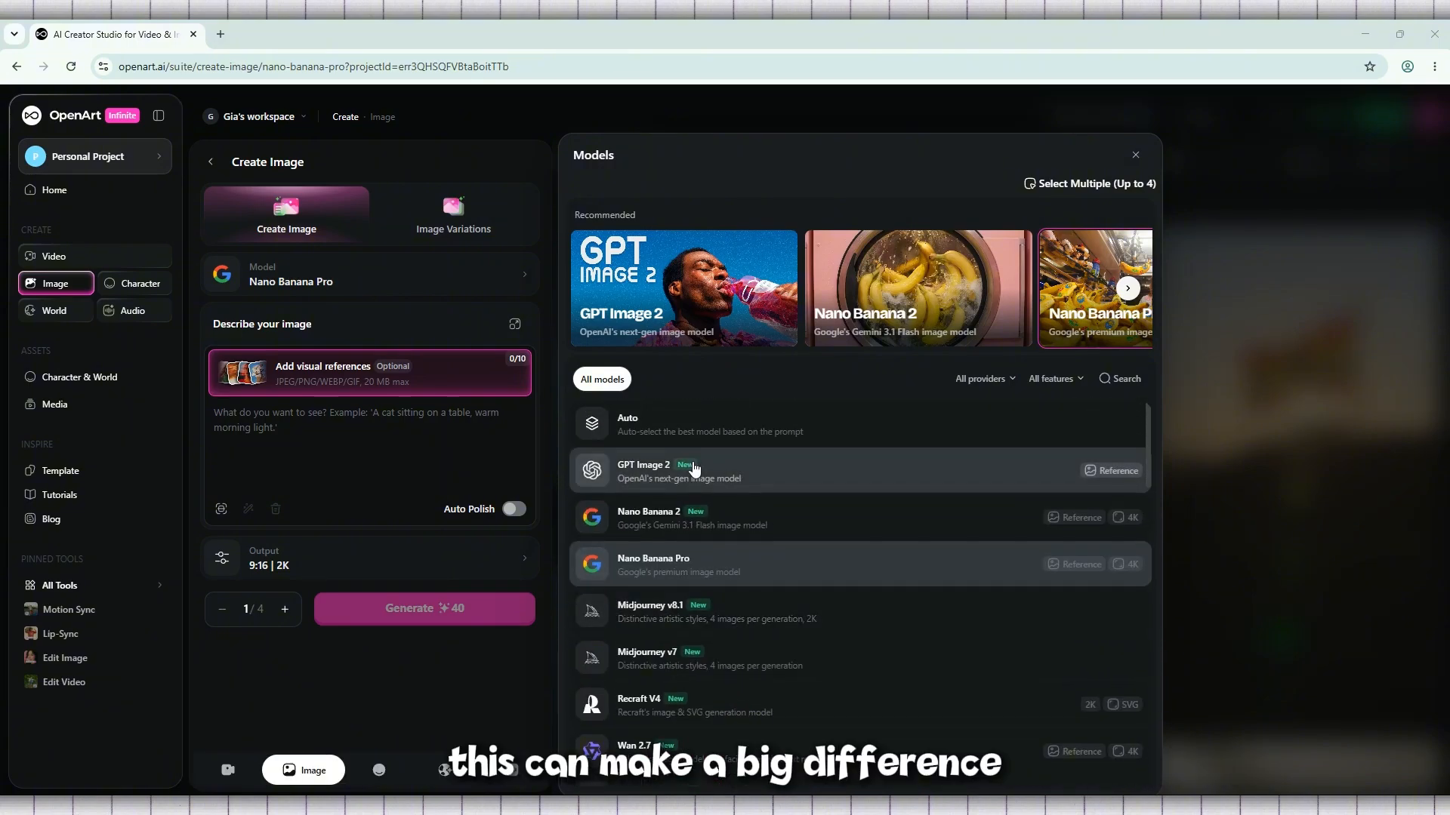
left_click(693, 468)
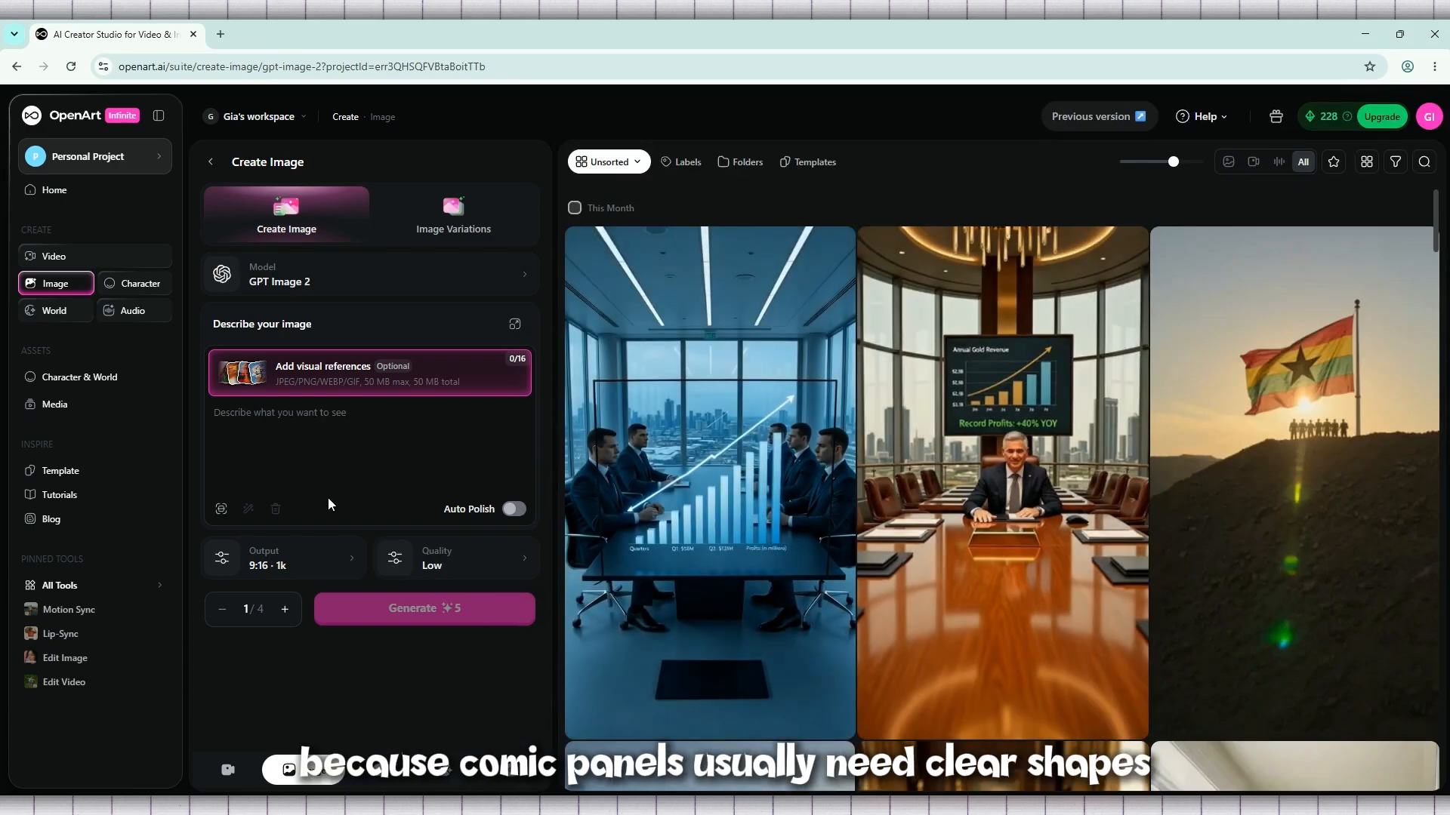
Switch the model to Auto and back to GPT Image 2
left_click(336, 272)
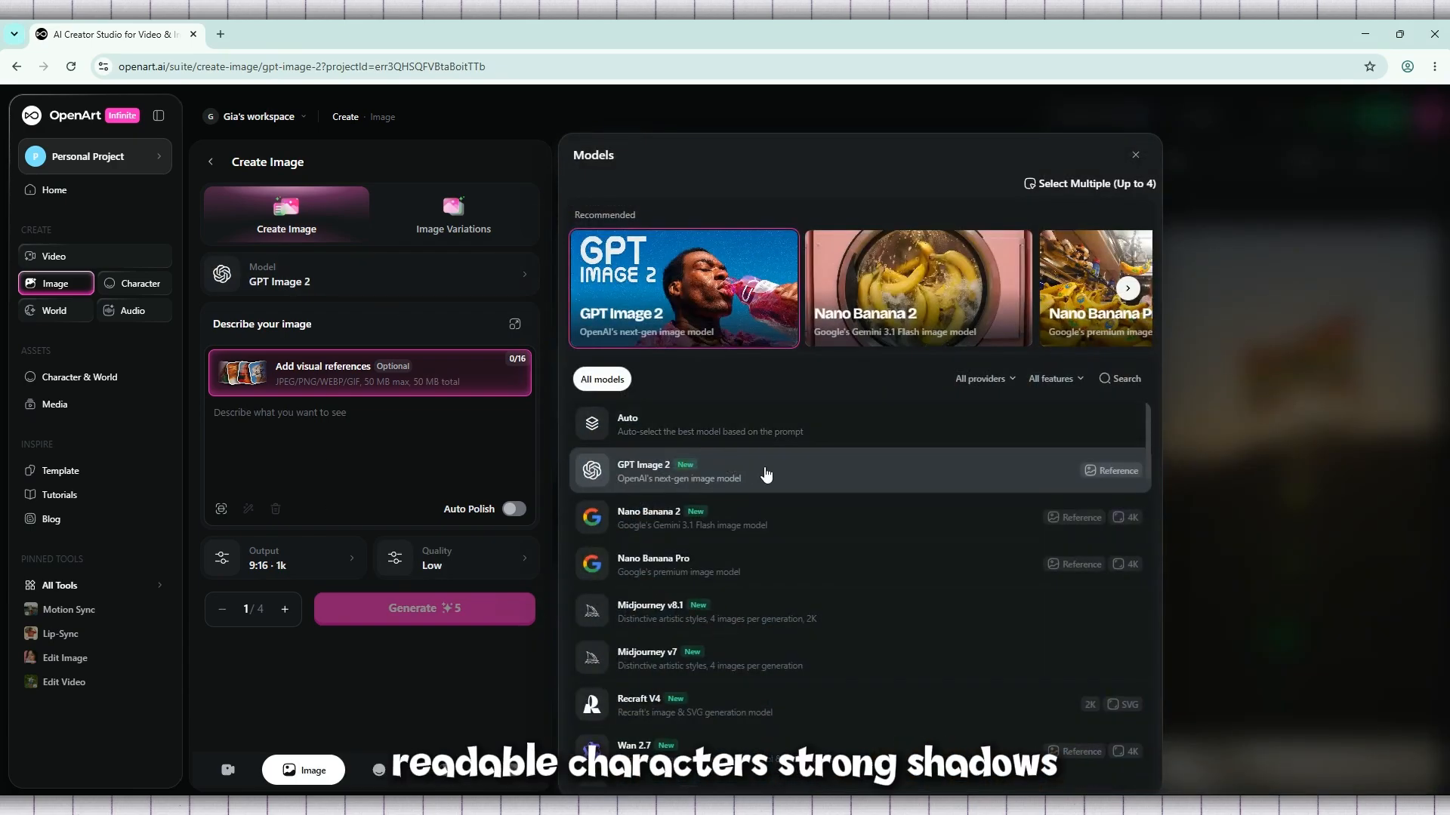
left_click(724, 437)
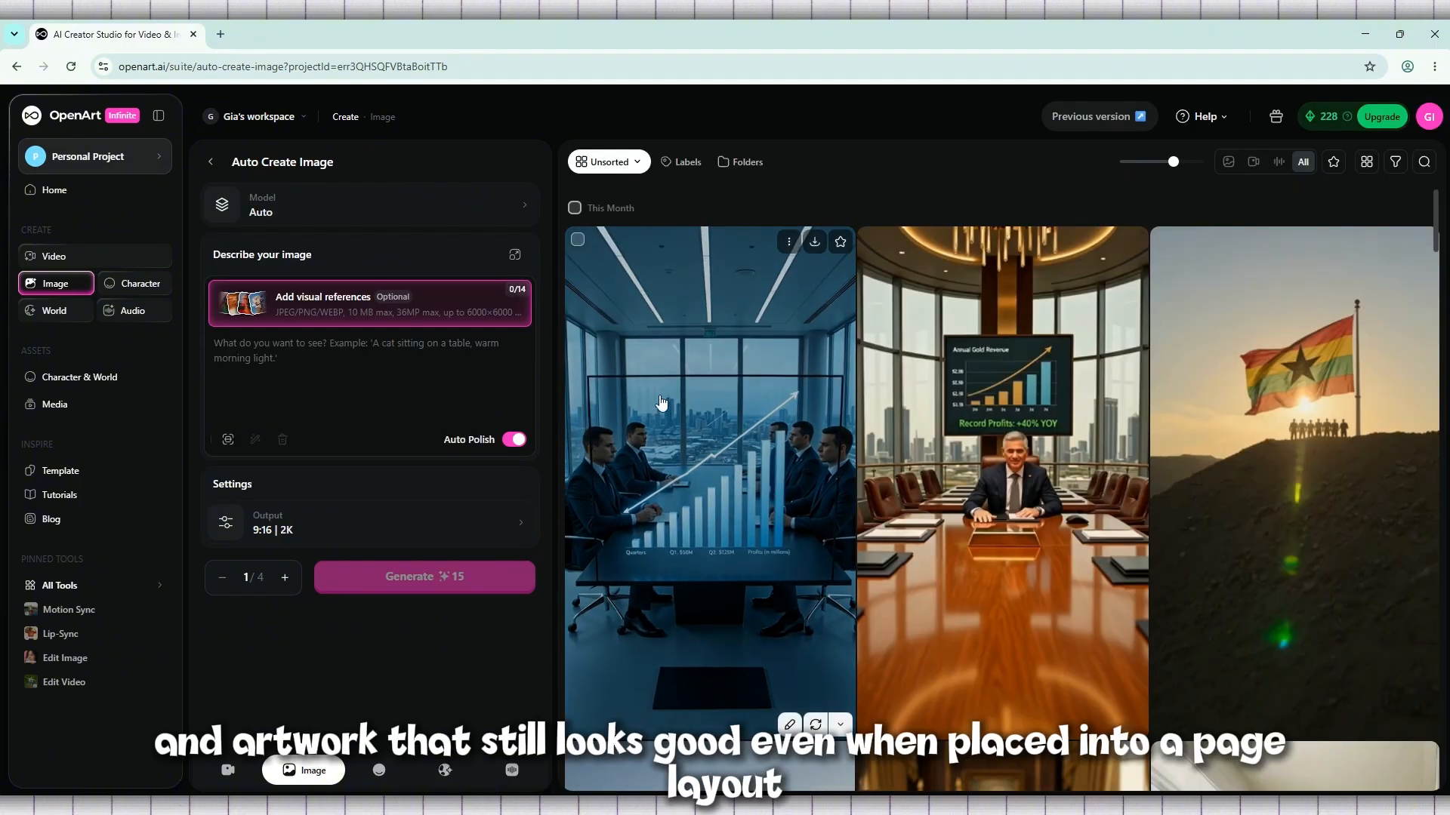
left_click(372, 221)
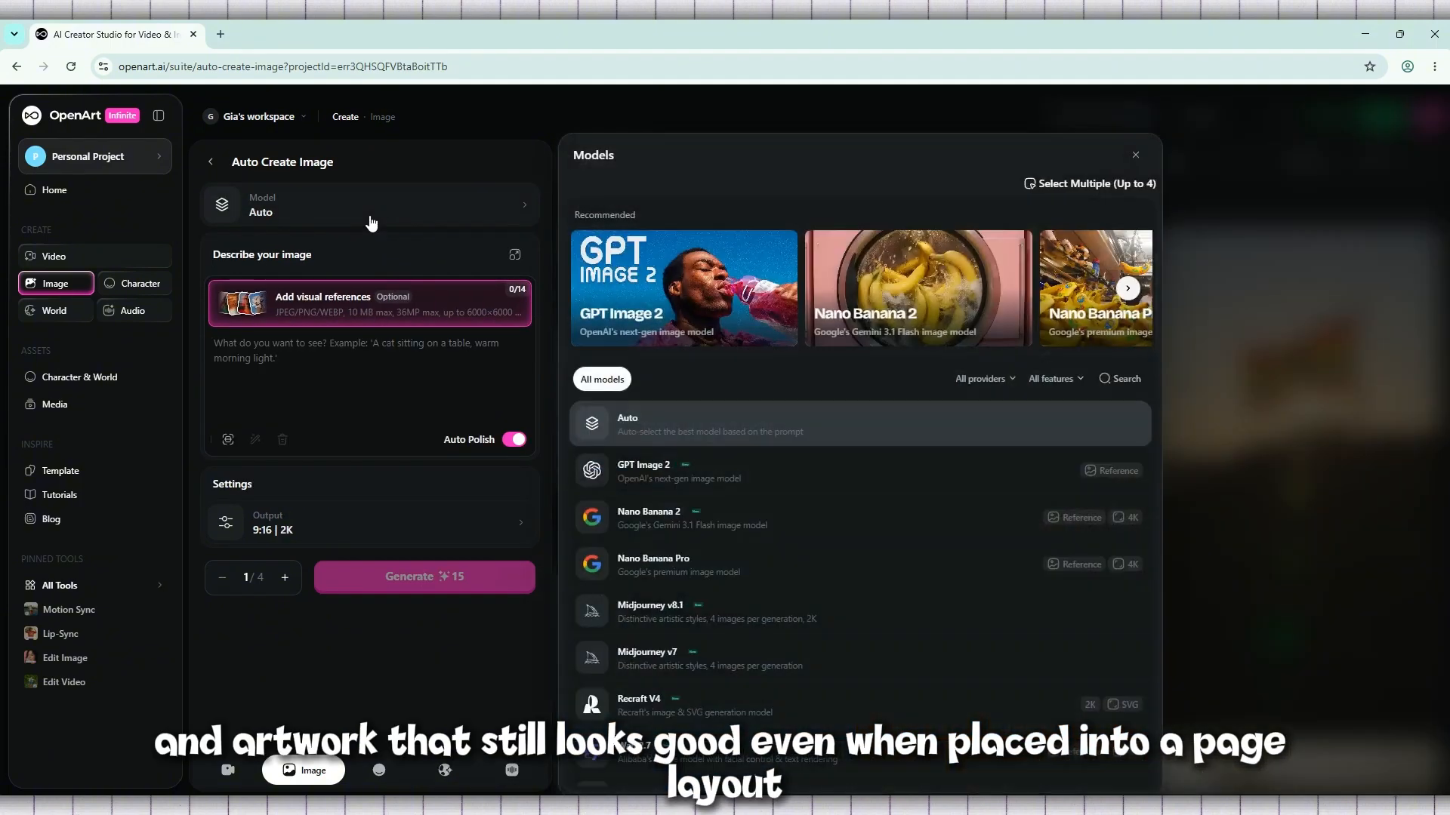
left_click(677, 471)
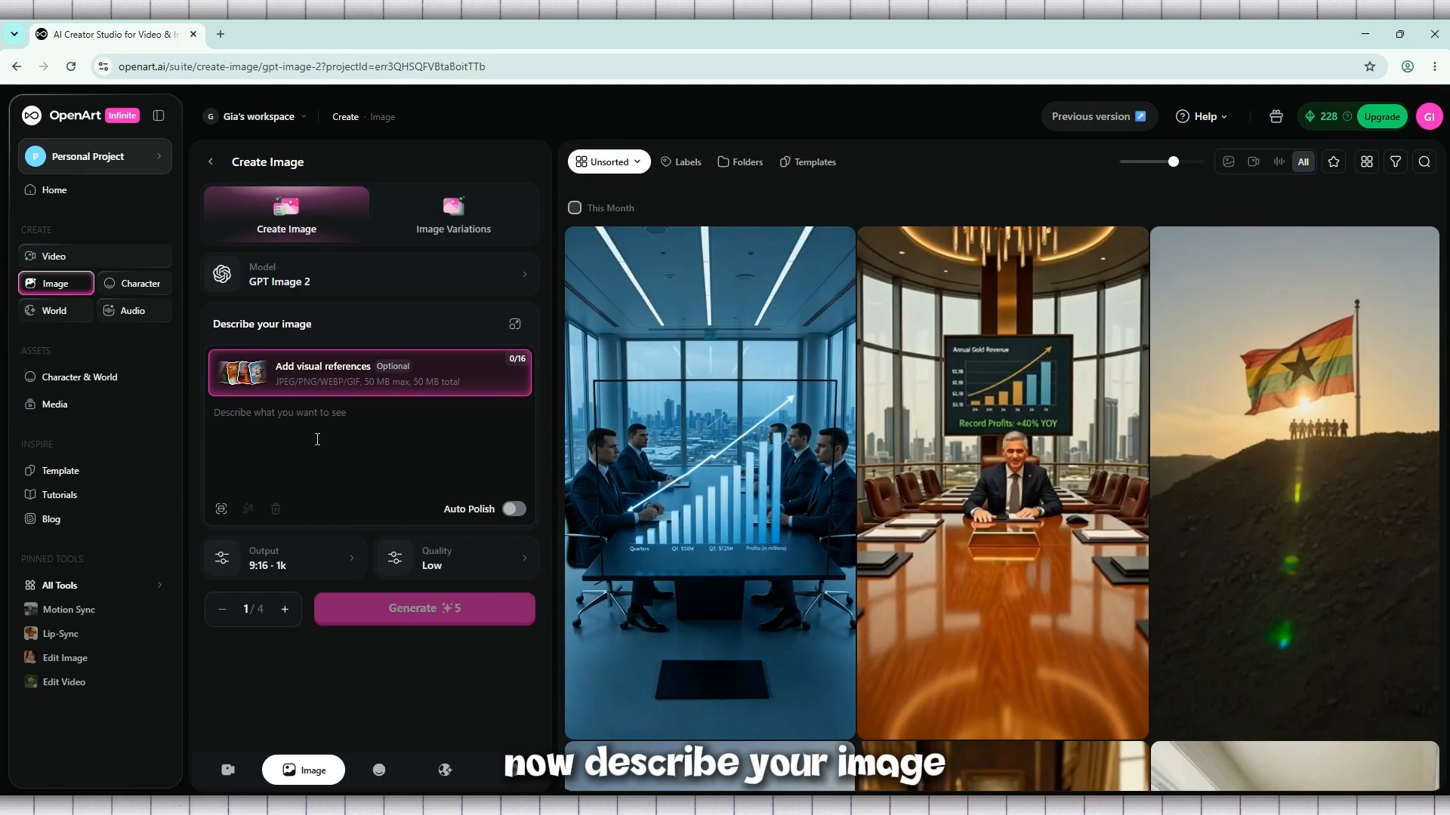
Enter the image prompt "comic book style, inked outline, cel shading, detailed panels"
left_click(317, 439)
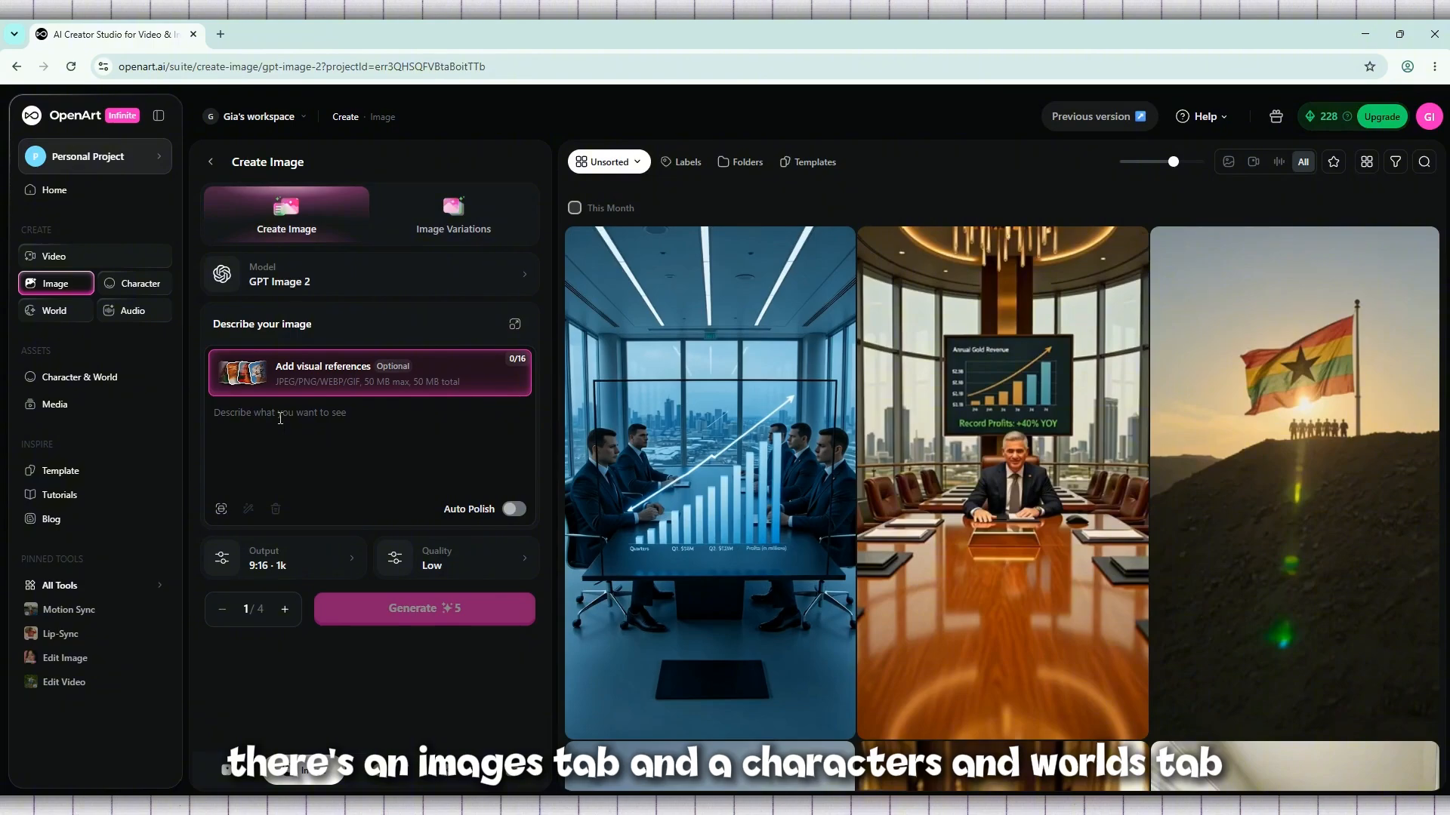
type("comic book style, inked outline, cel shading, detailed panels")
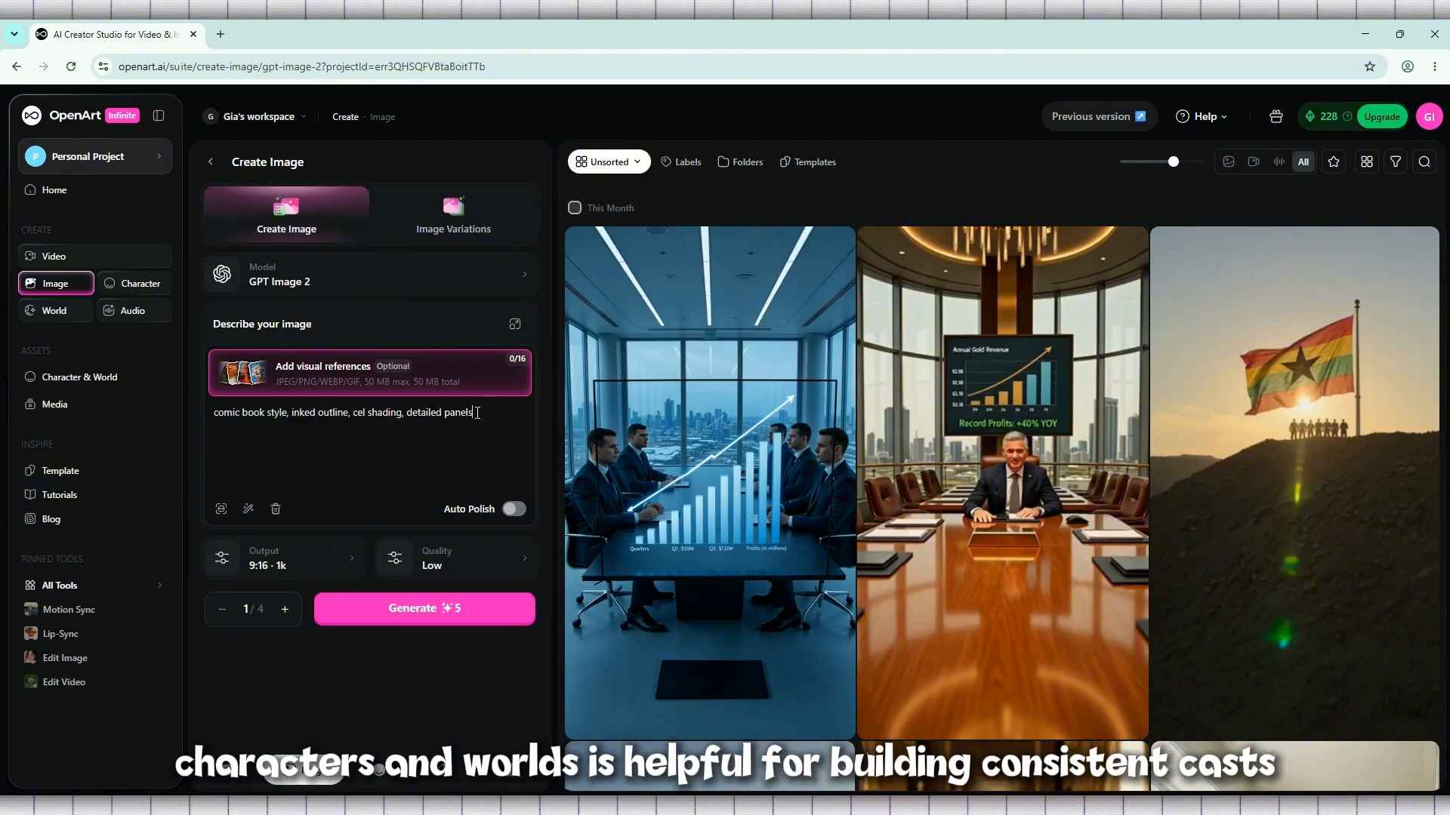
left_click_drag(478, 413, 220, 412)
double_click(234, 413)
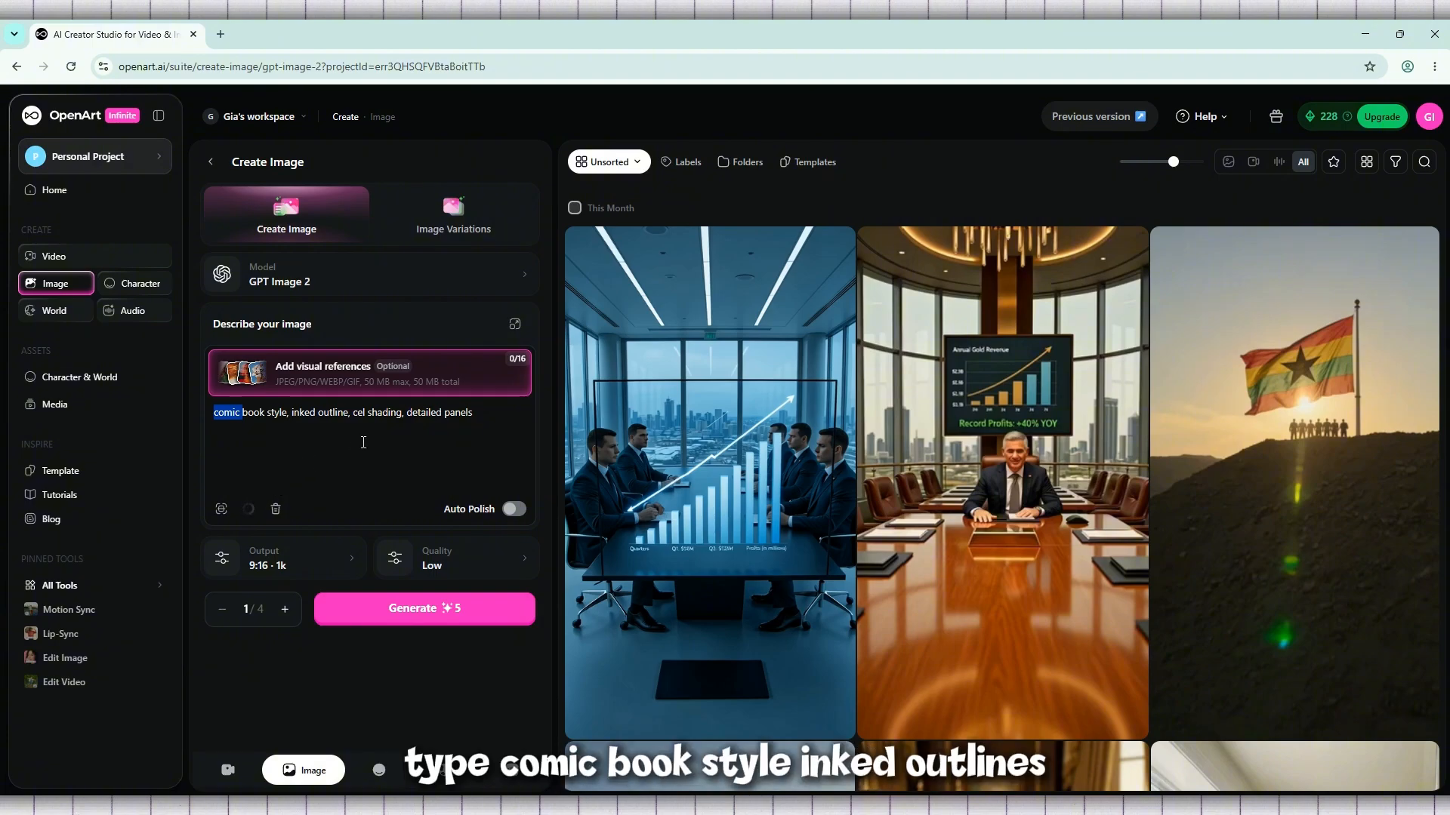
Replace the prompt with a structured description of a gritty vigilante leaping across a cyberpunk alleyway in comic book style with thick inked outlines
left_click(437, 414)
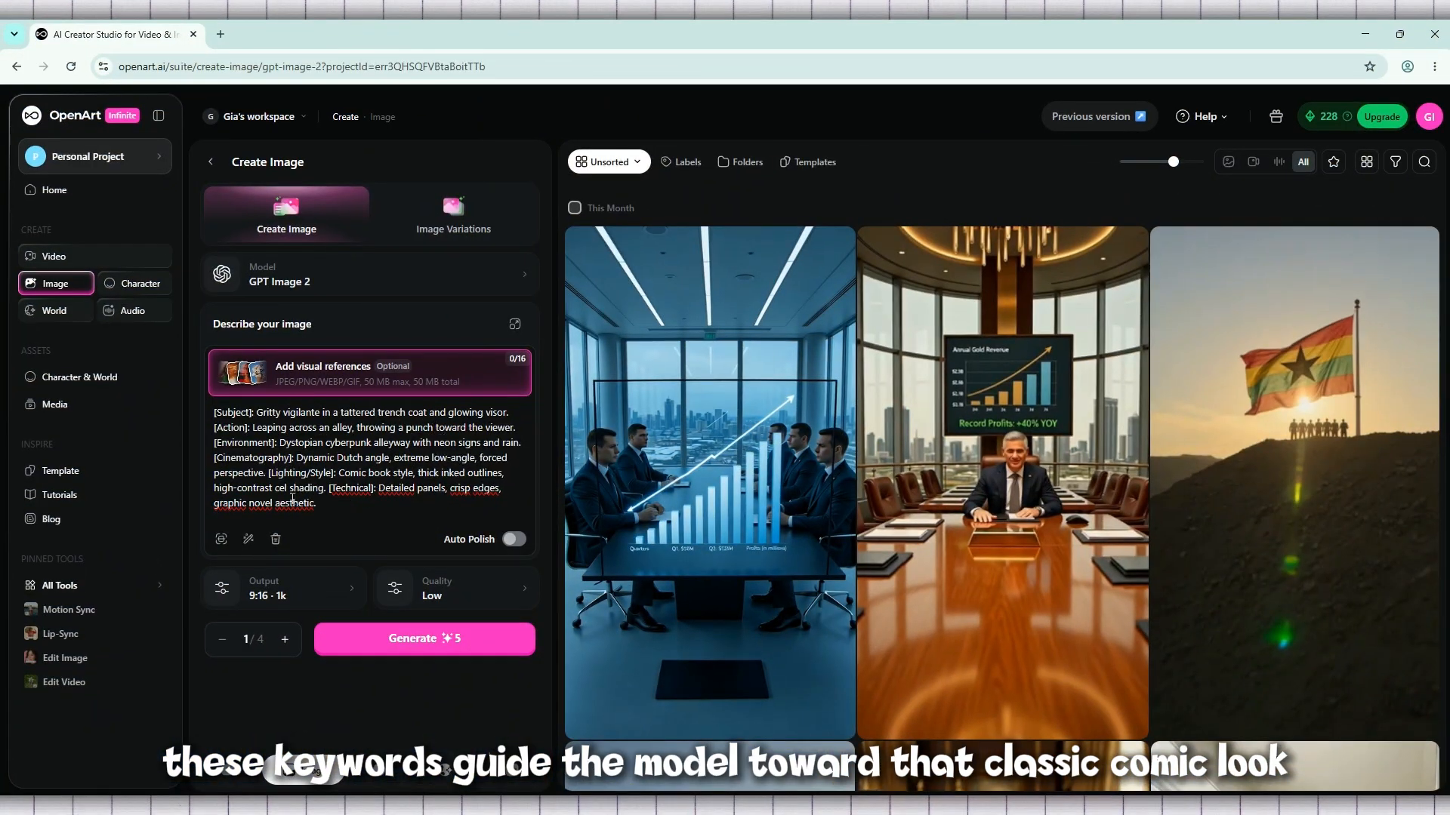
left_click_drag(369, 505, 182, 416)
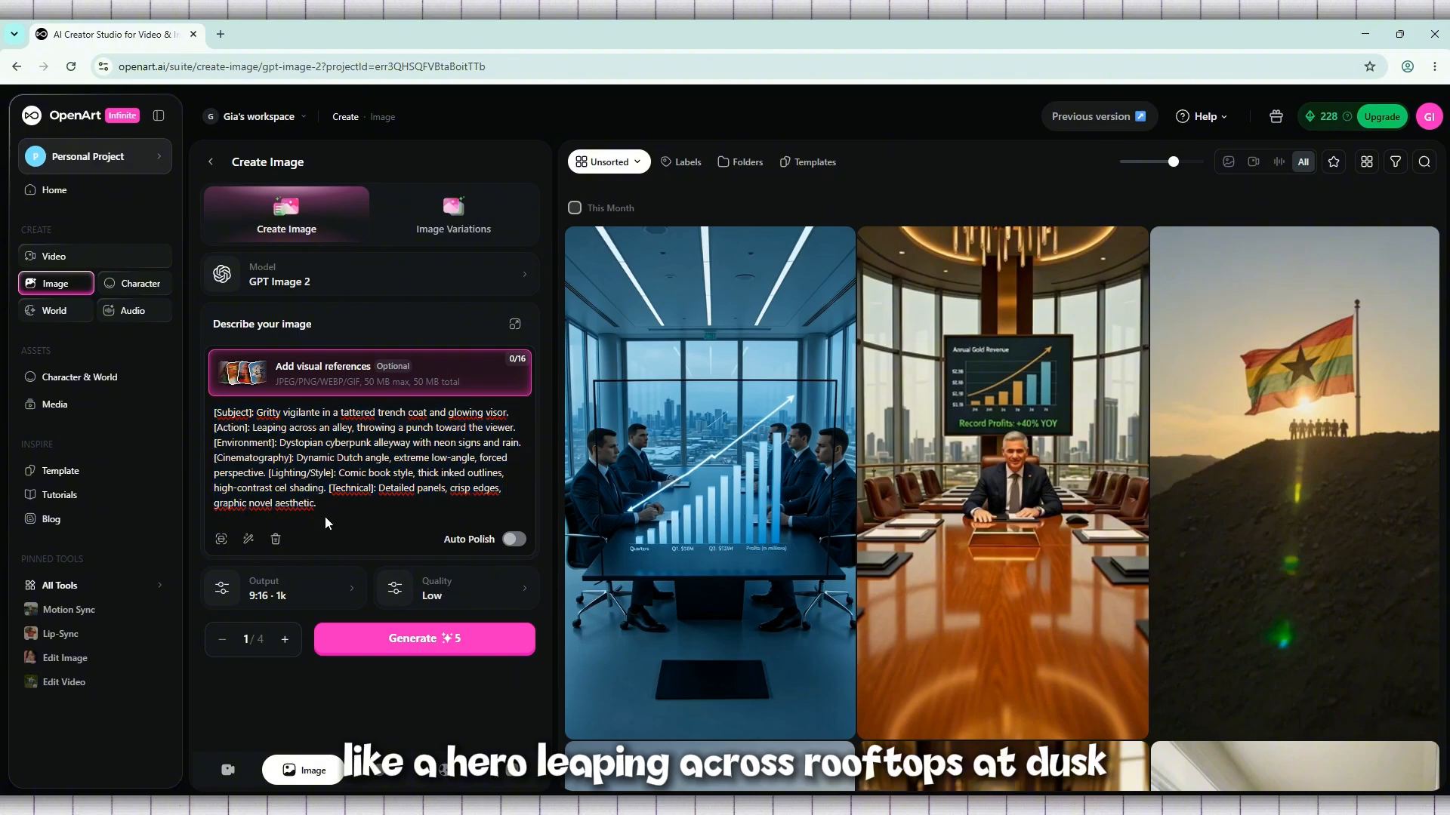
left_click_drag(338, 474, 413, 500)
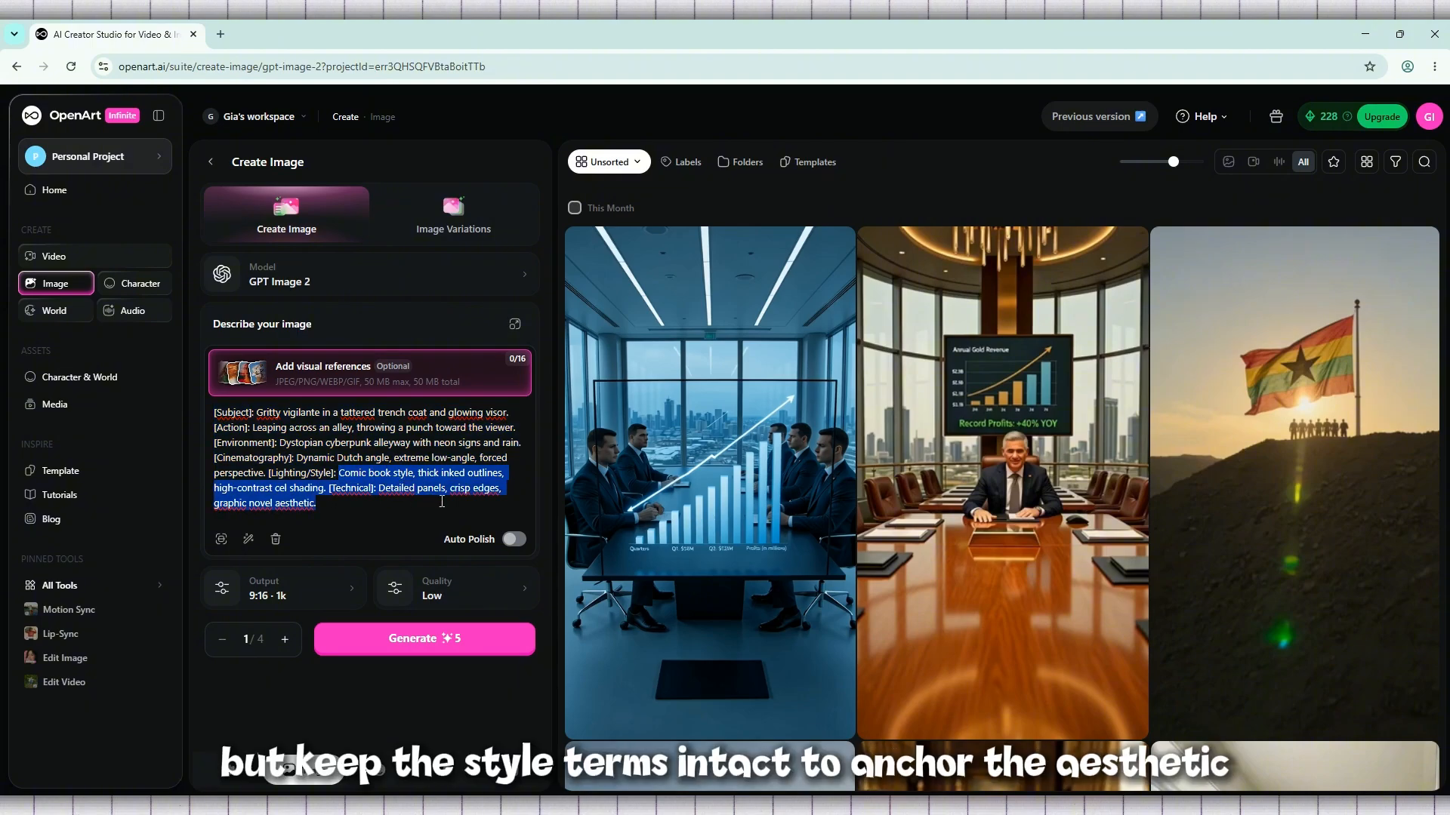
left_click(442, 502)
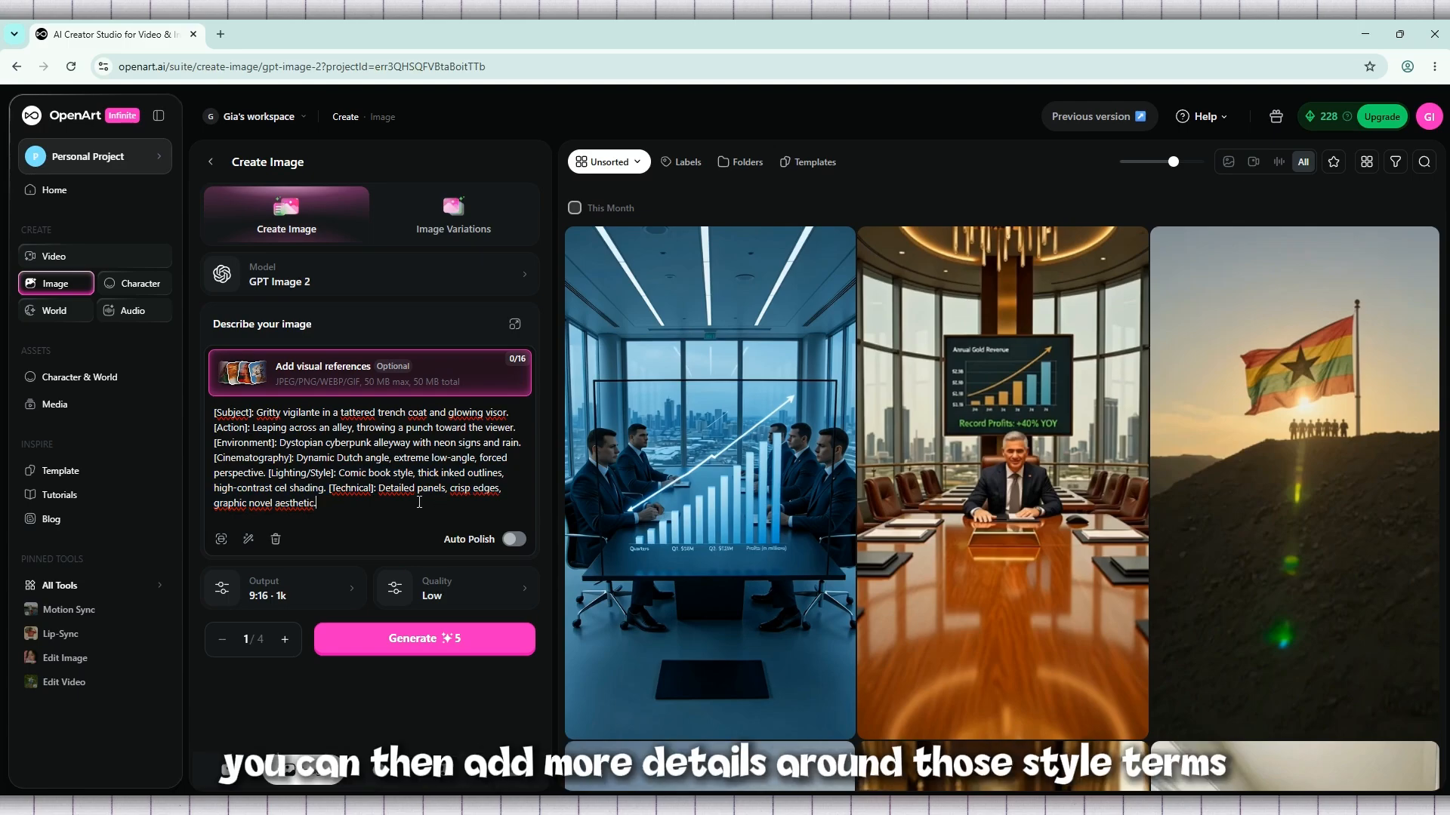
left_click_drag(441, 503, 188, 410)
left_click(345, 489)
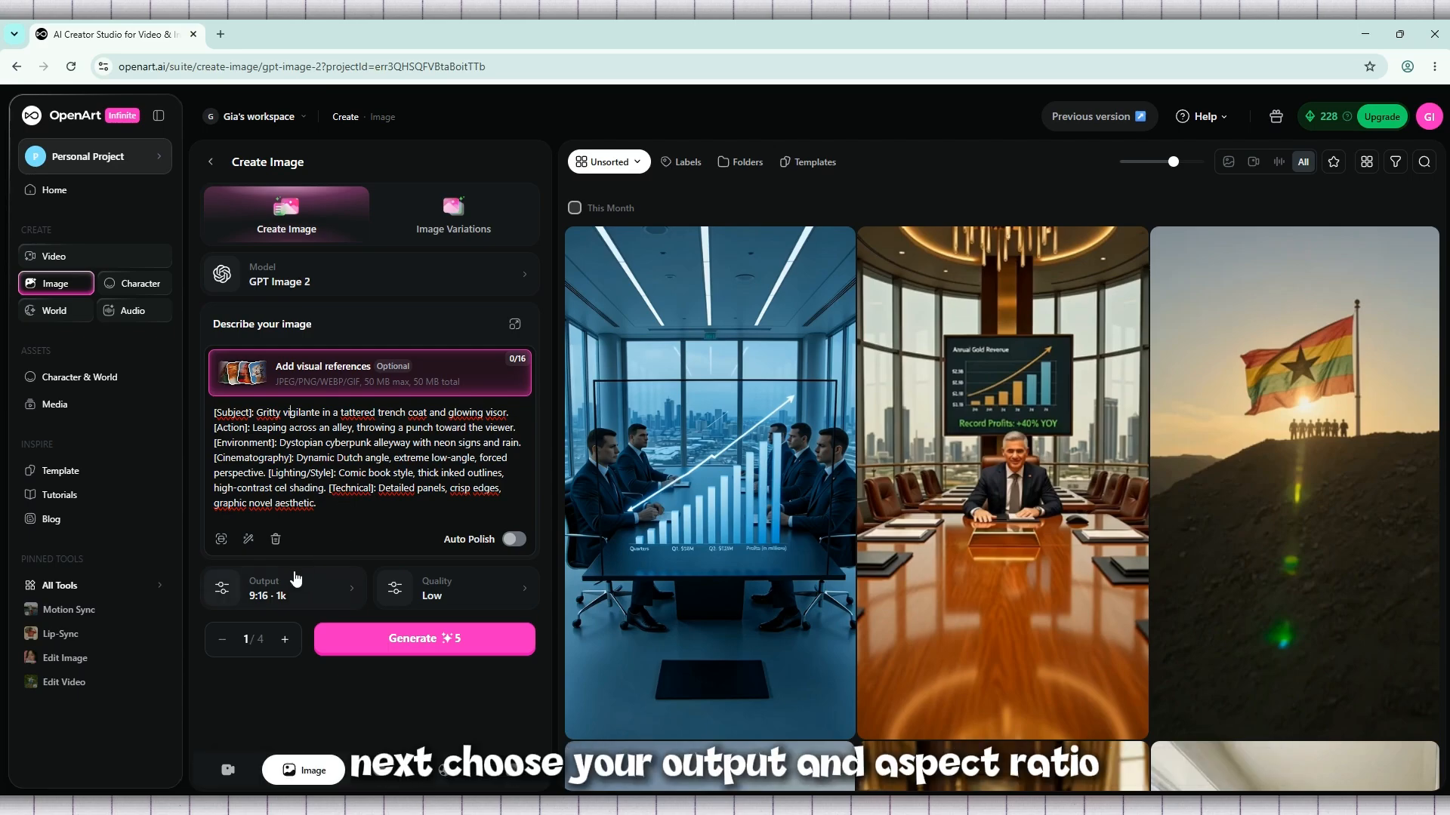
Set the output aspect ratio to 4:3
left_click(299, 594)
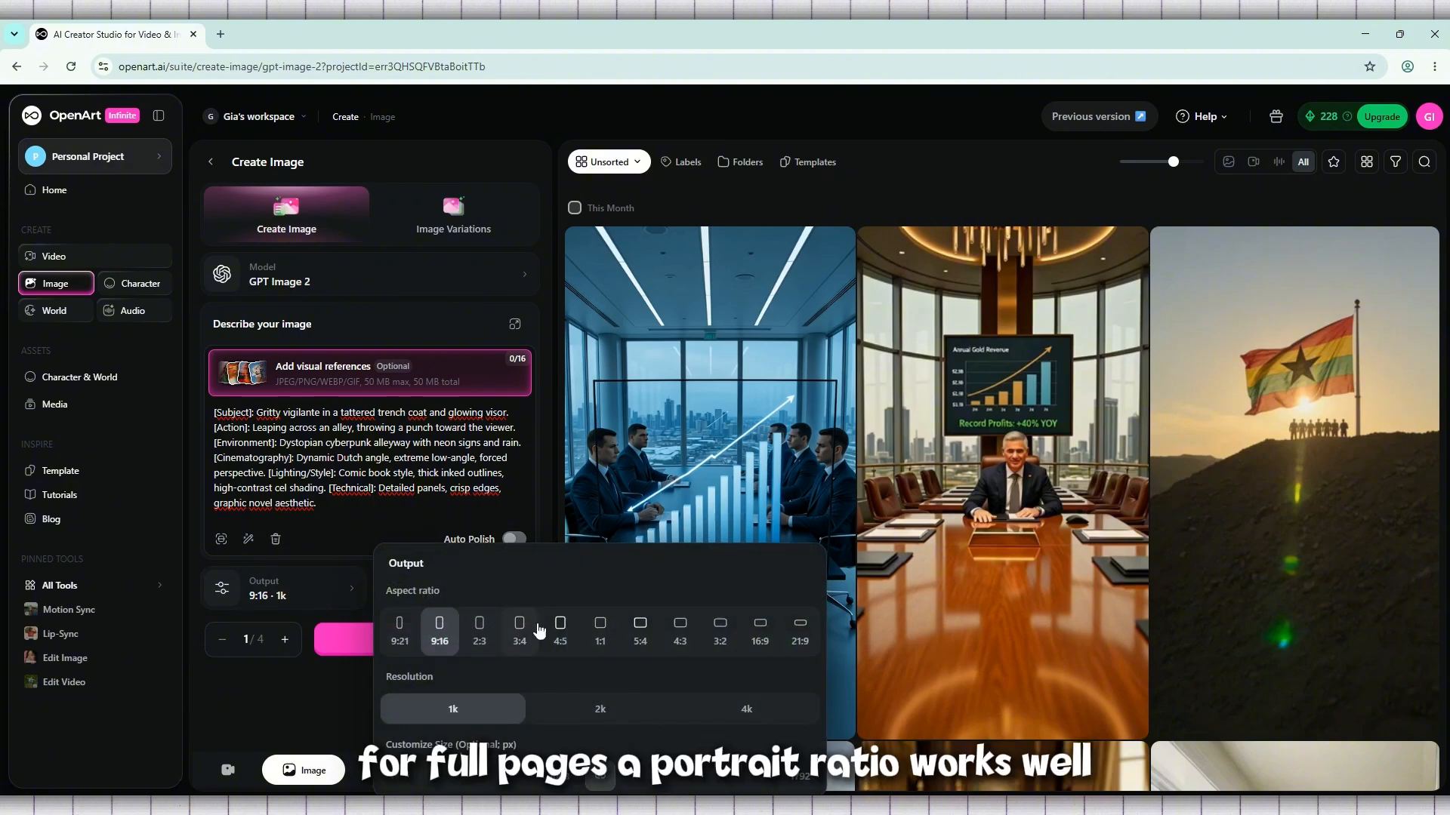
left_click(676, 639)
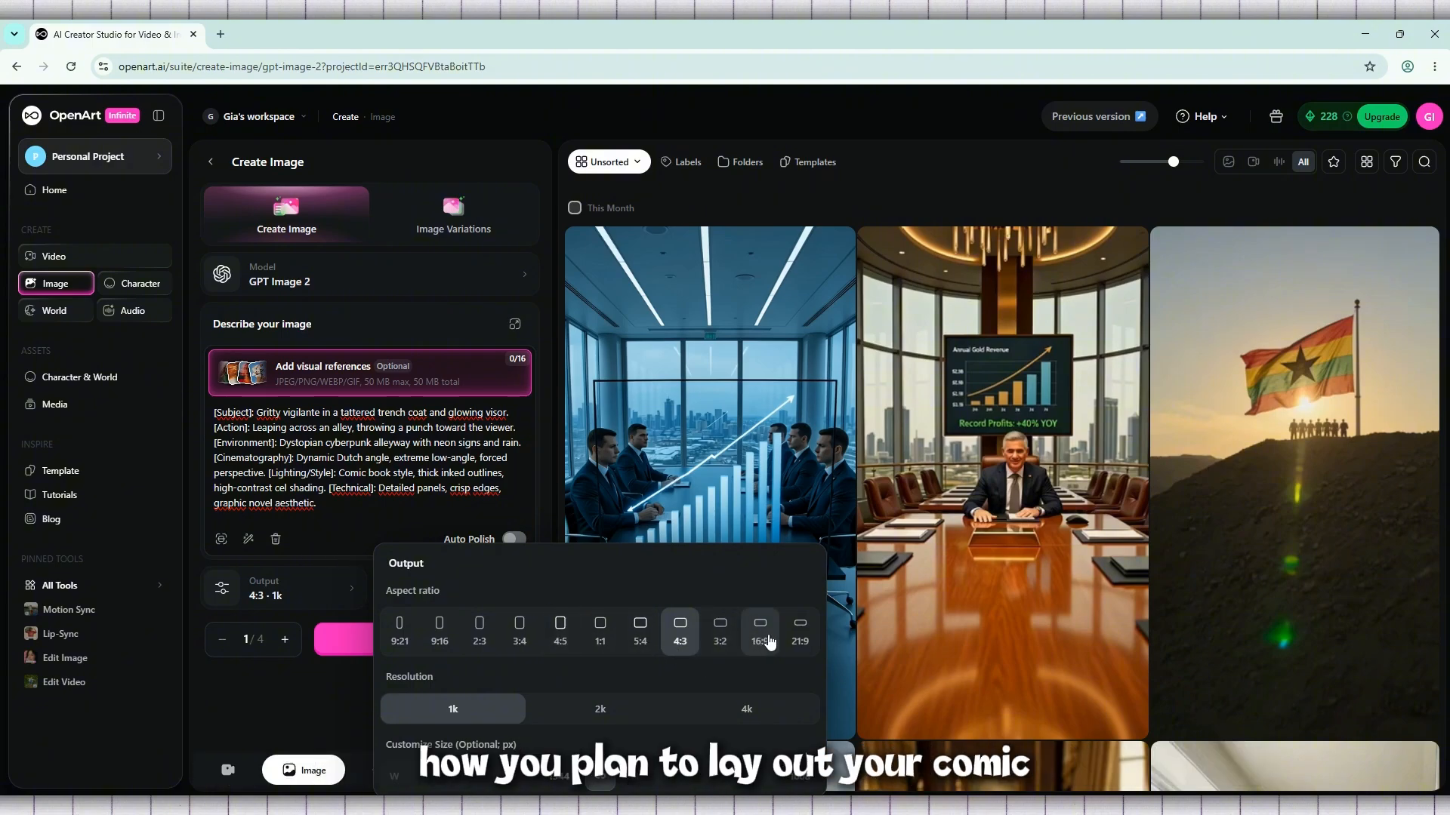
left_click(269, 687)
left_click(305, 604)
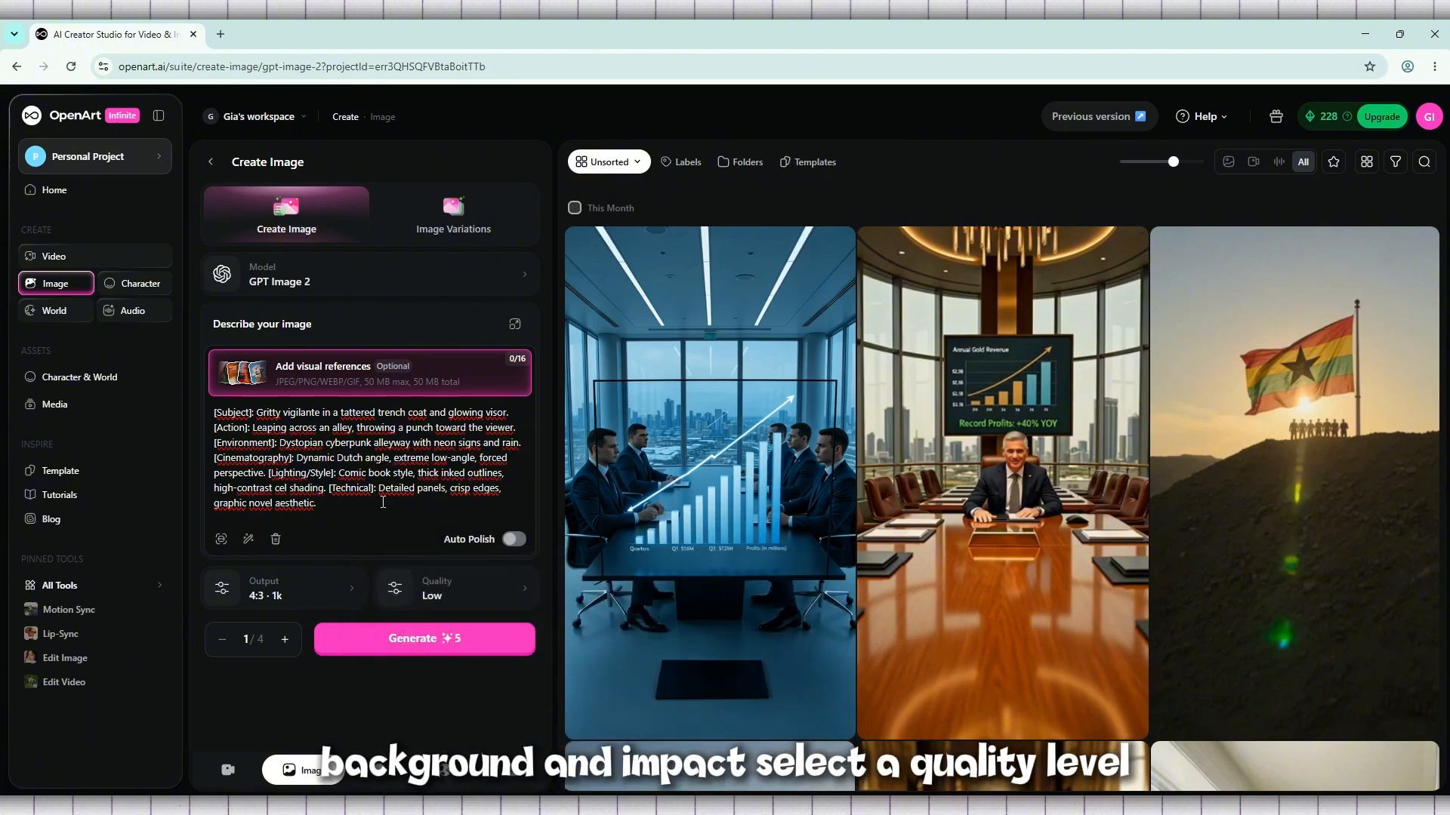
left_click(310, 597)
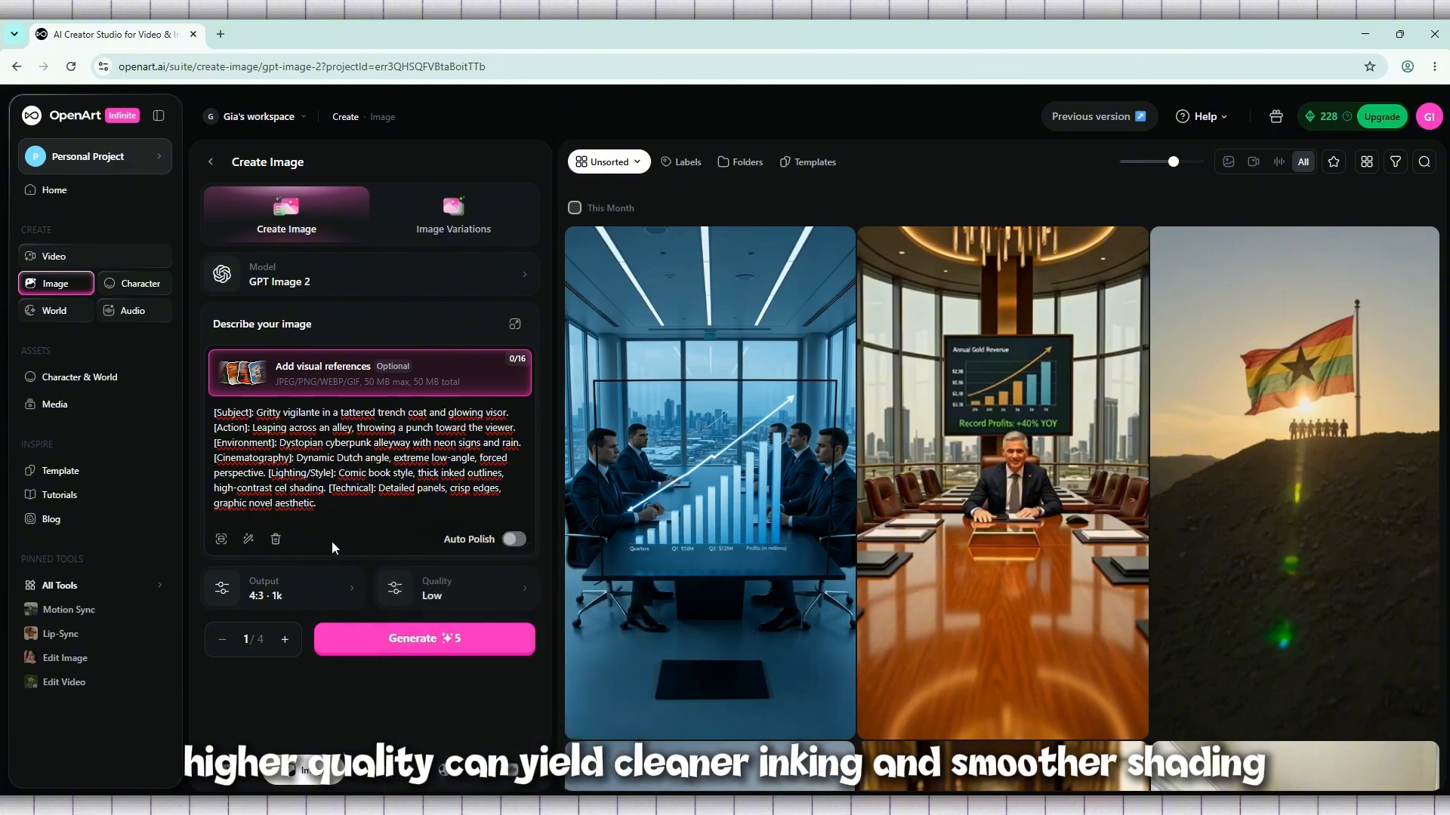
Try the Medium quality level and return the quality to Low
left_click(477, 608)
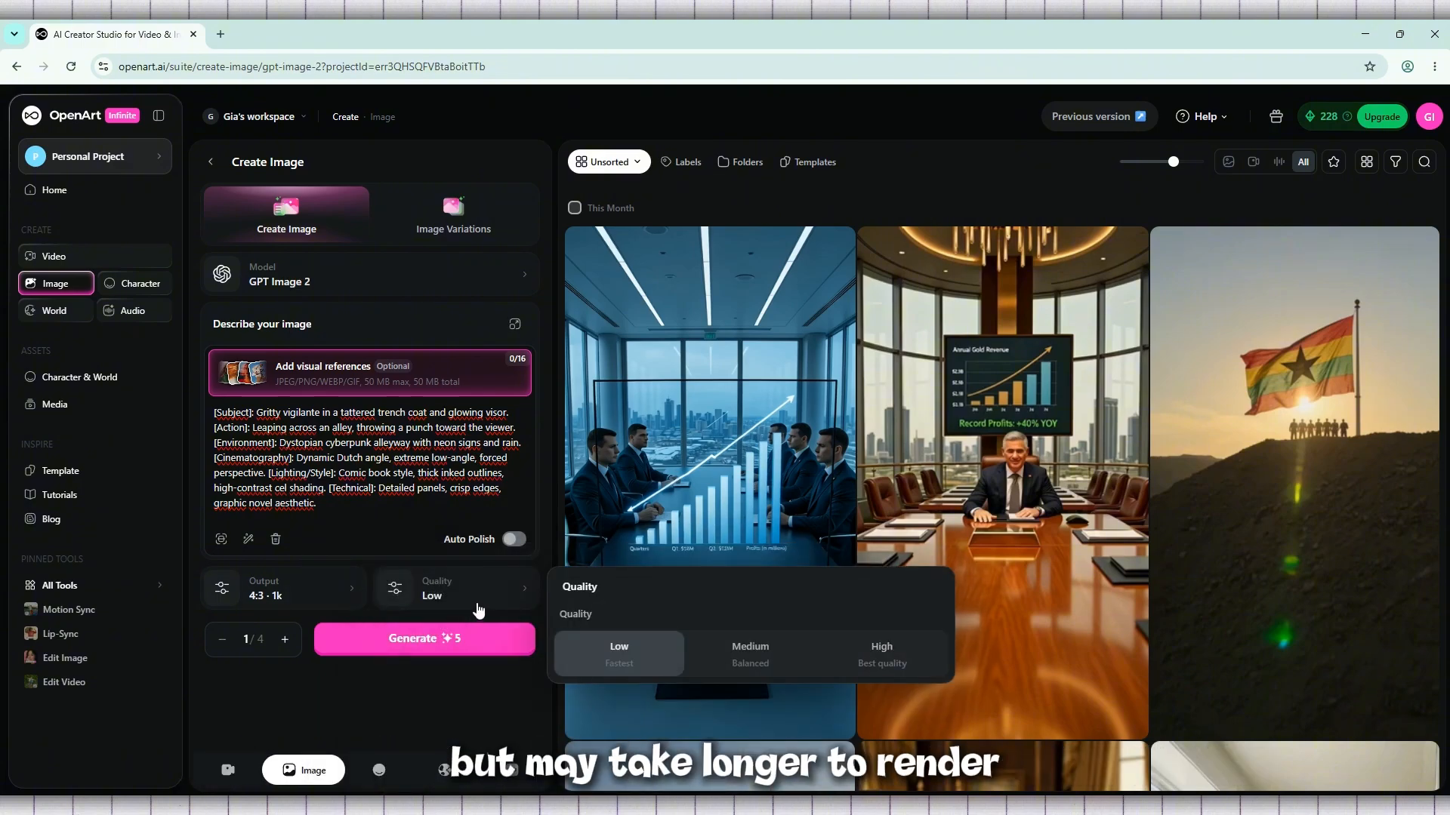
left_click(776, 649)
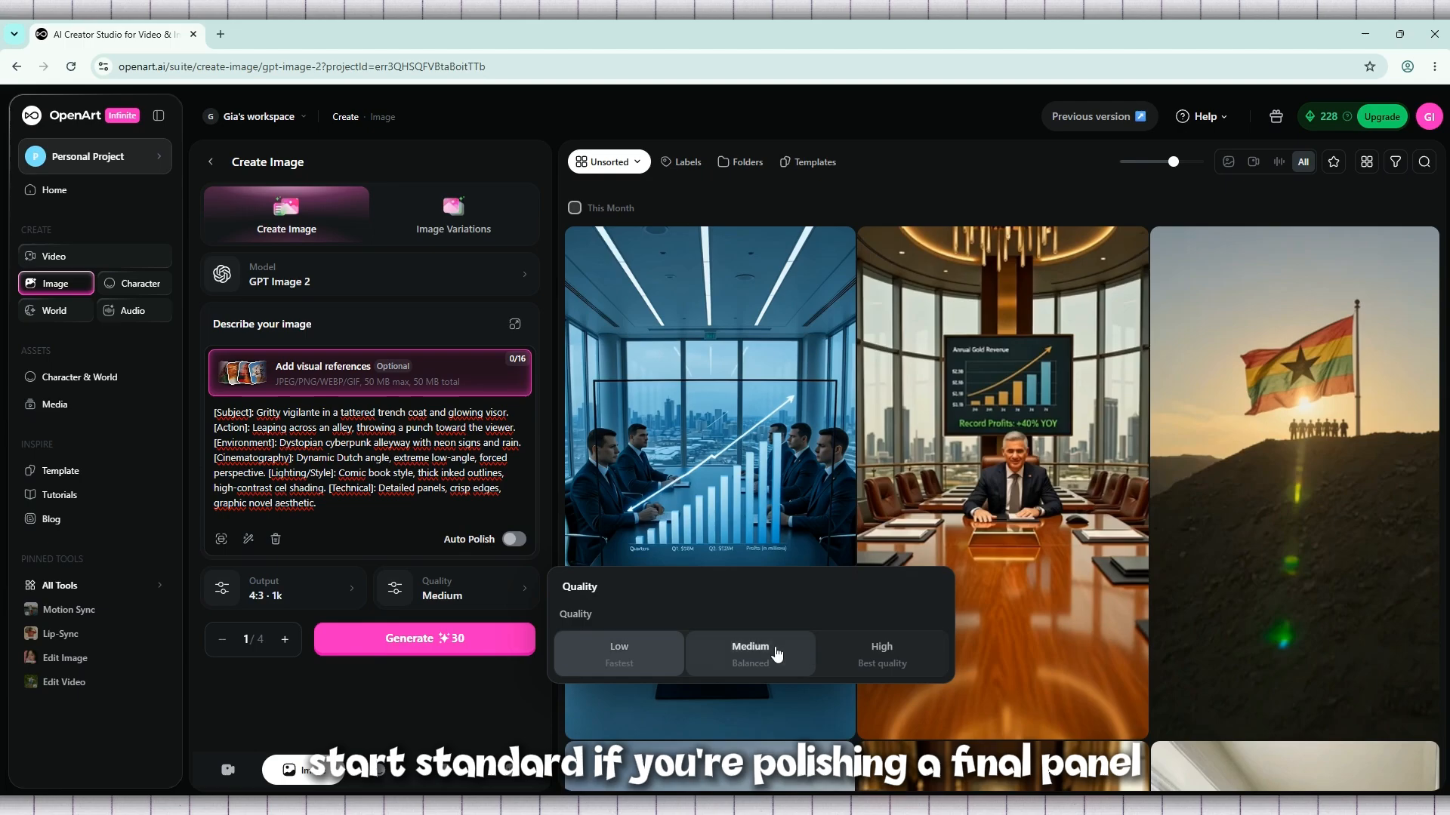
left_click(511, 612)
left_click(855, 659)
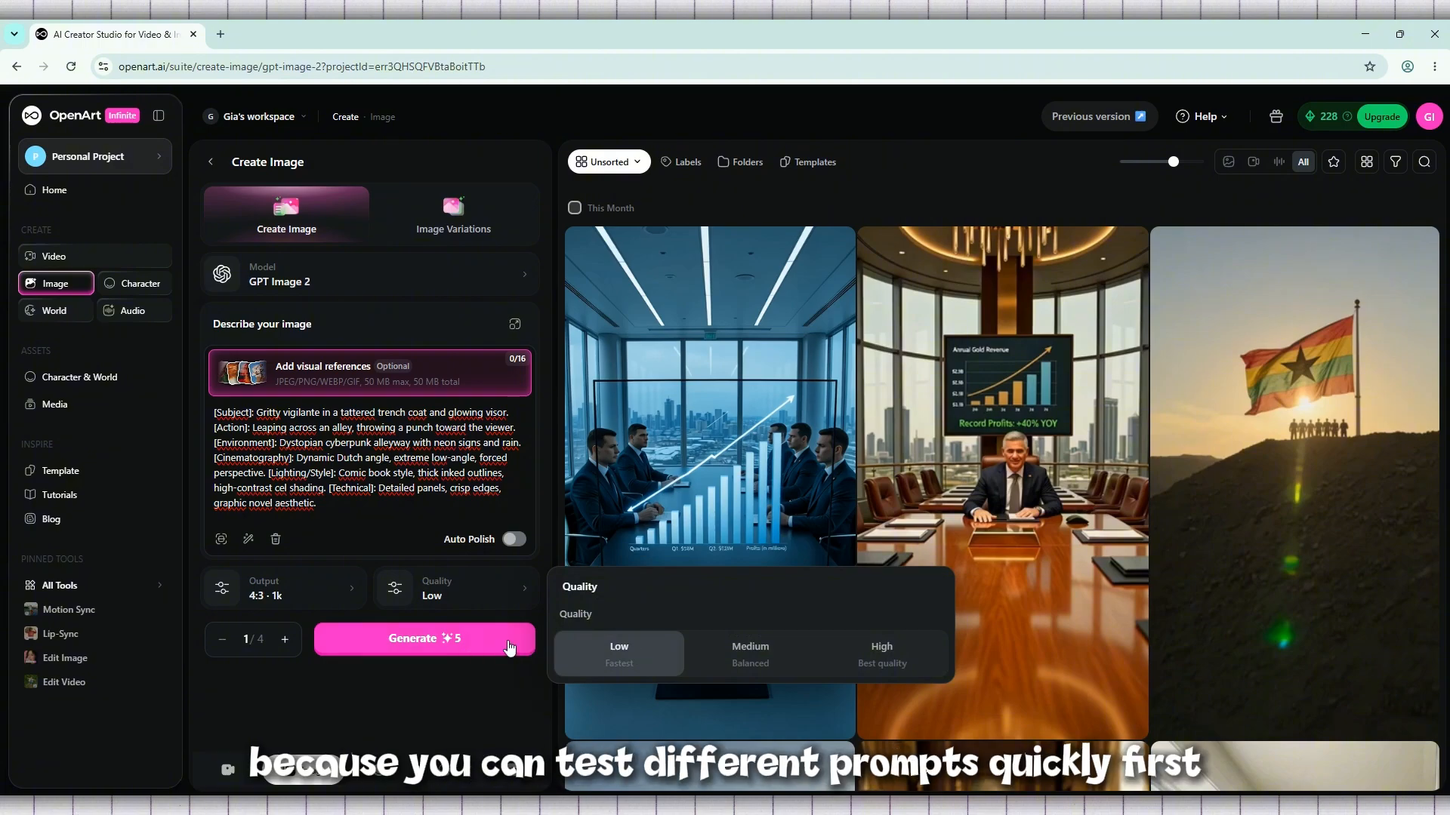
left_click(457, 695)
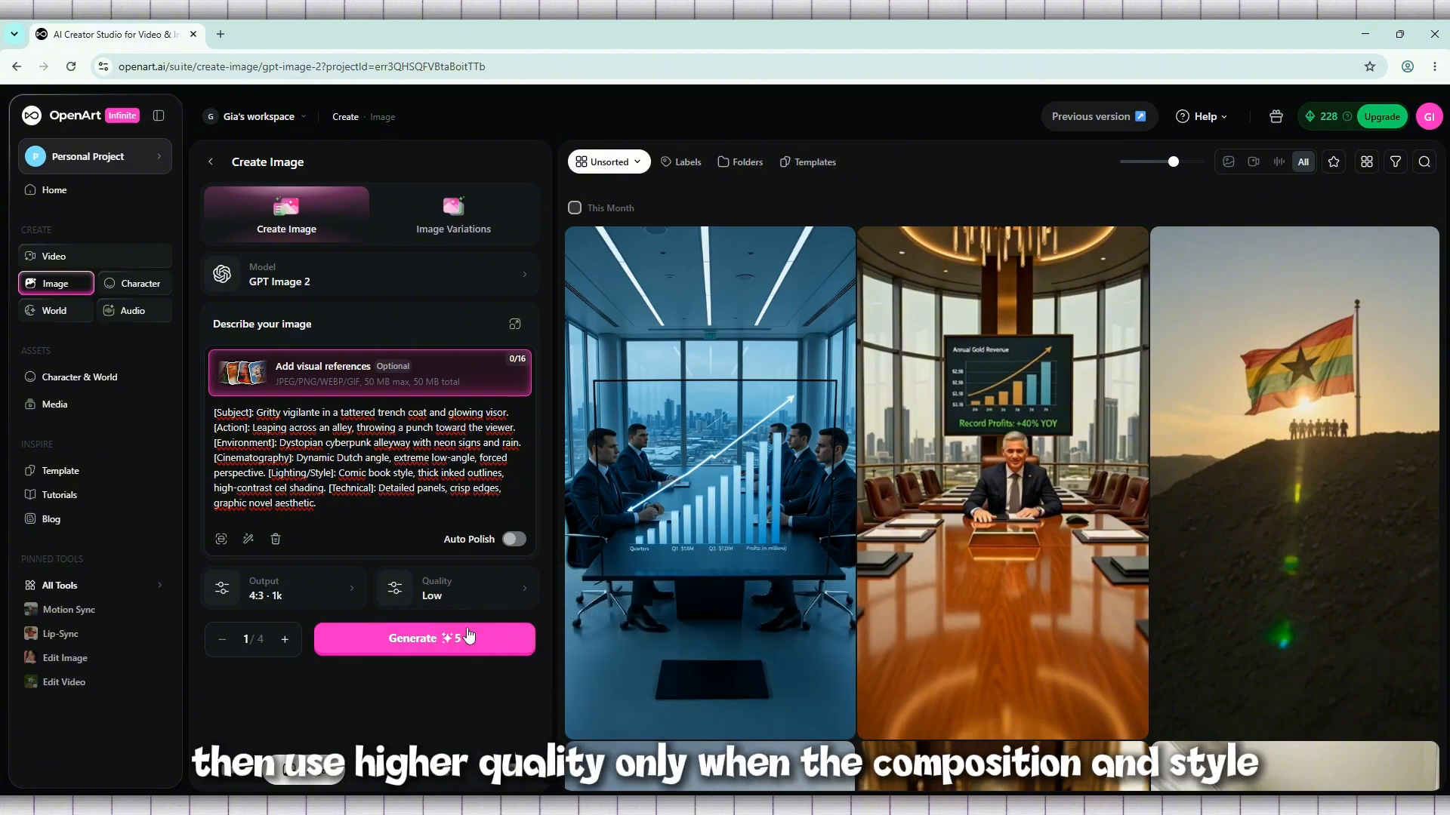
left_click(490, 594)
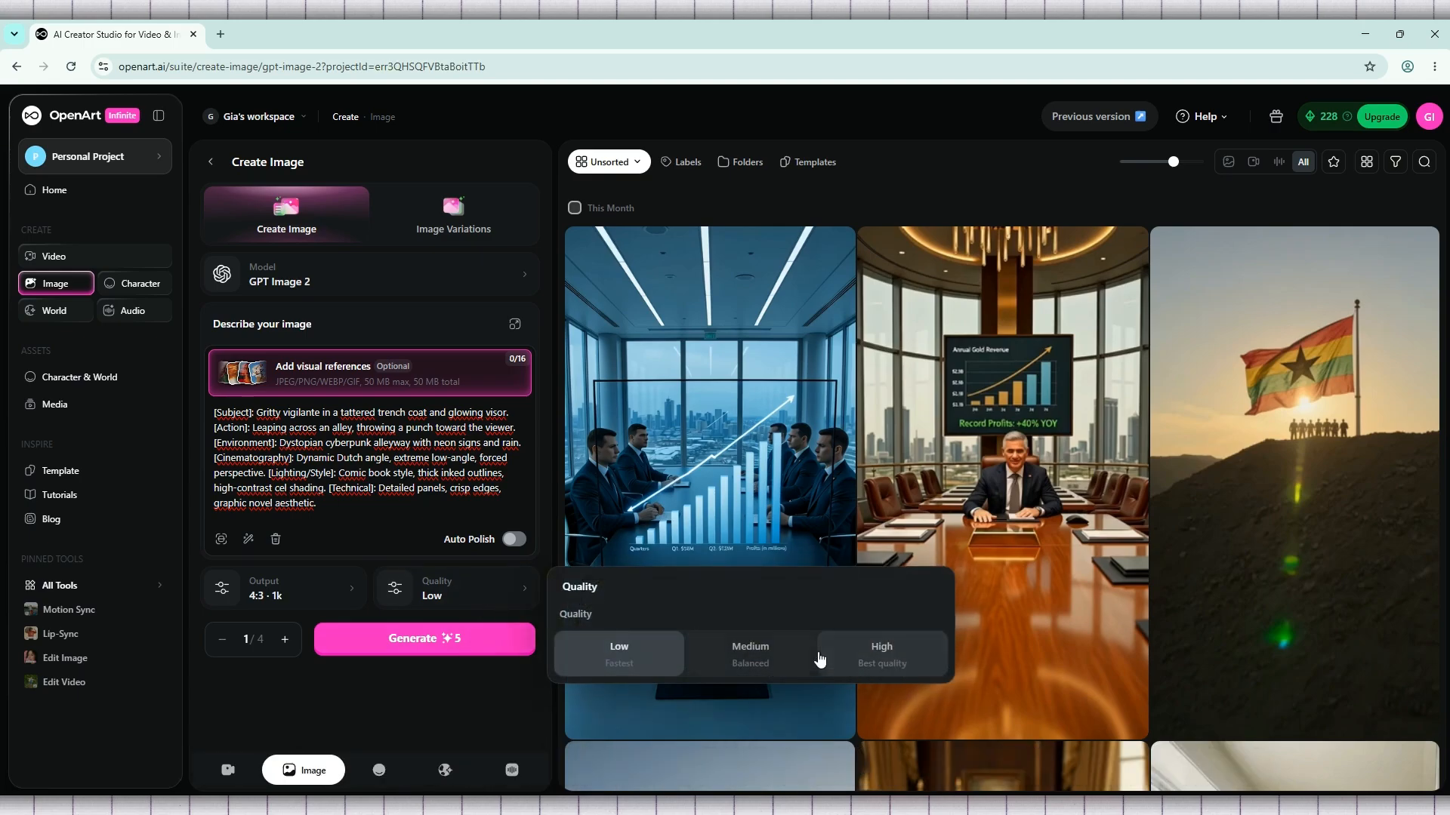
left_click(465, 685)
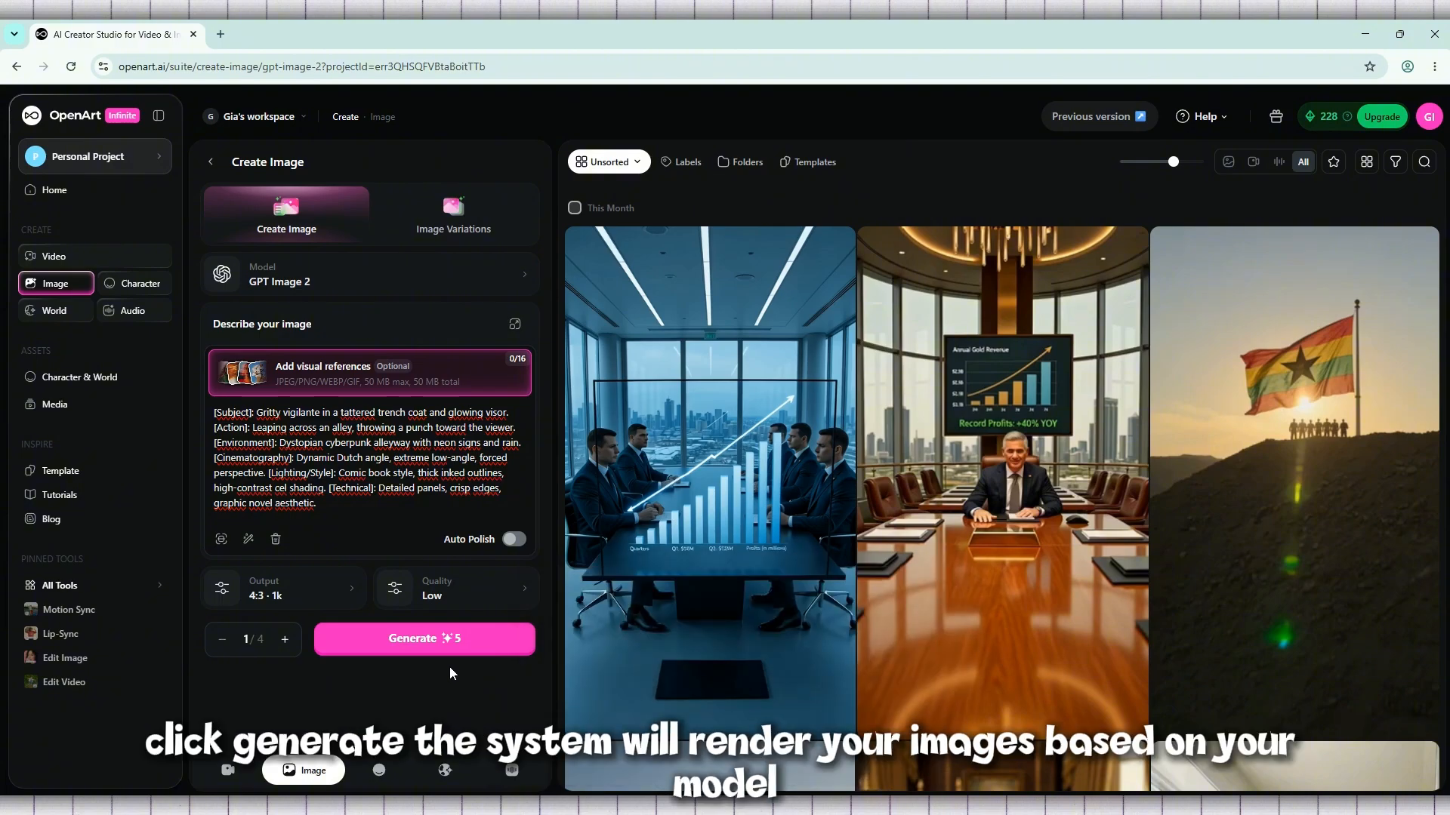
Generate the comic image and examine the enlarged result together with its prompt and settings
left_click(447, 641)
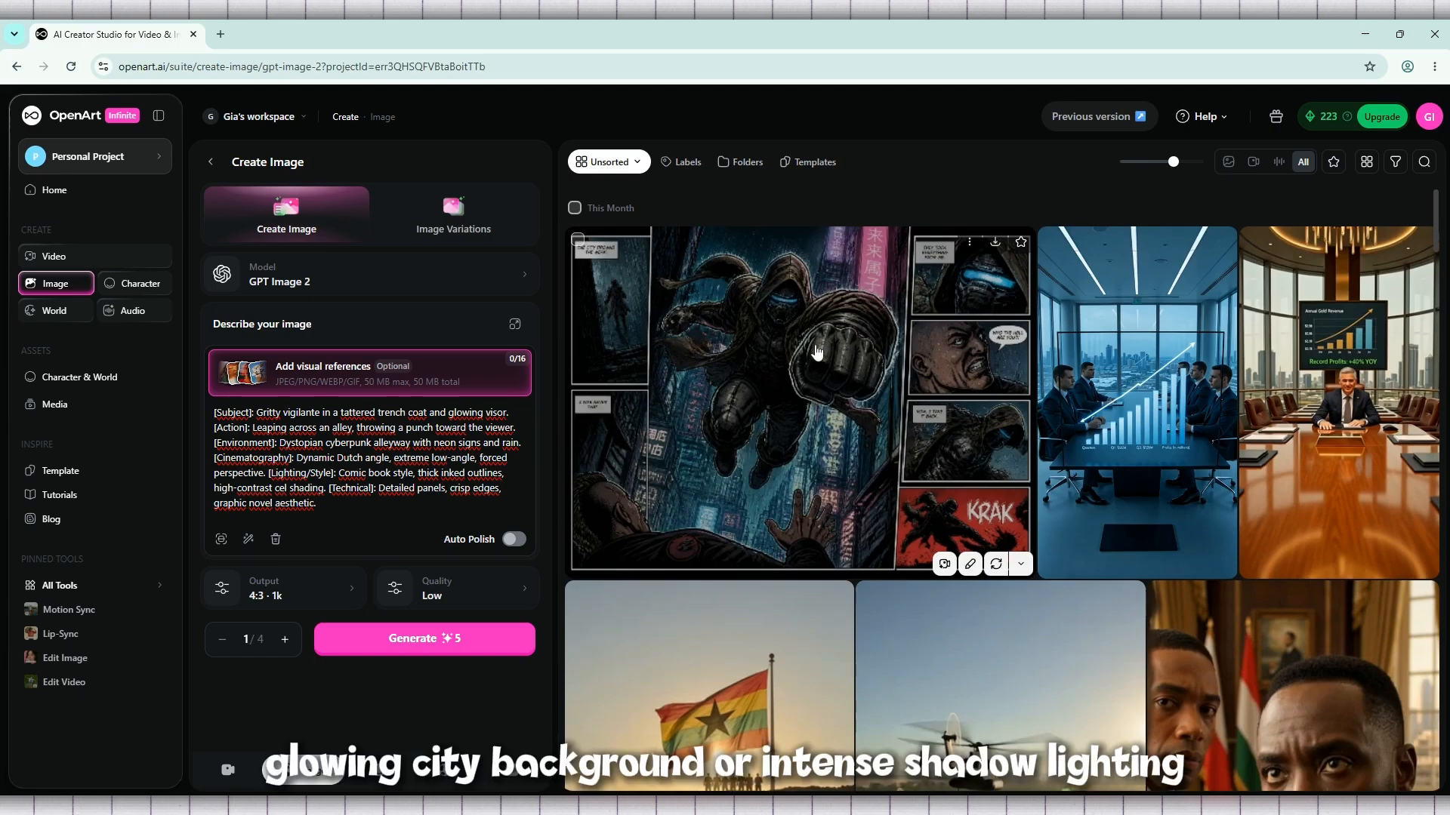
left_click(865, 352)
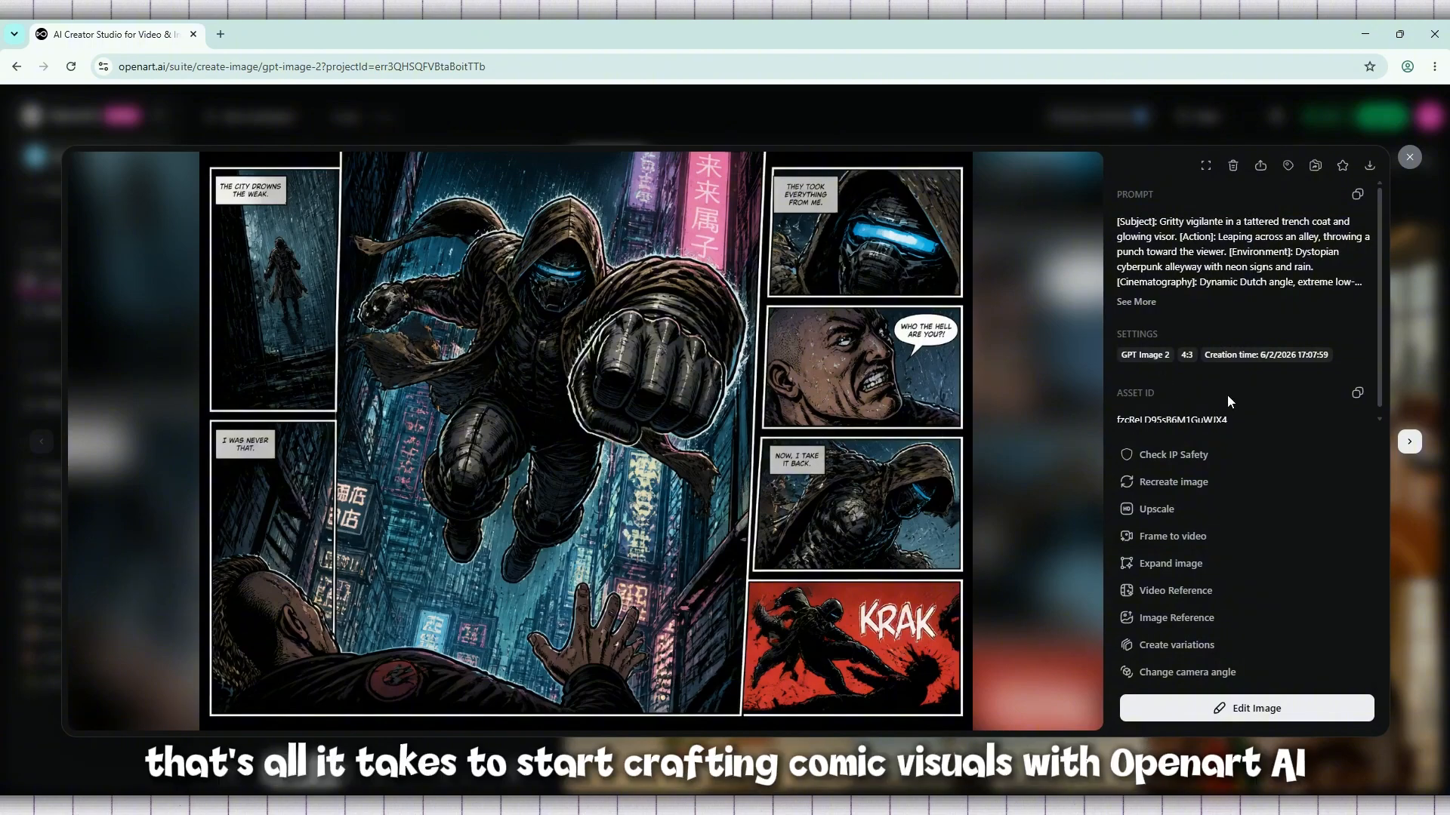
left_click(1135, 302)
left_click(1409, 157)
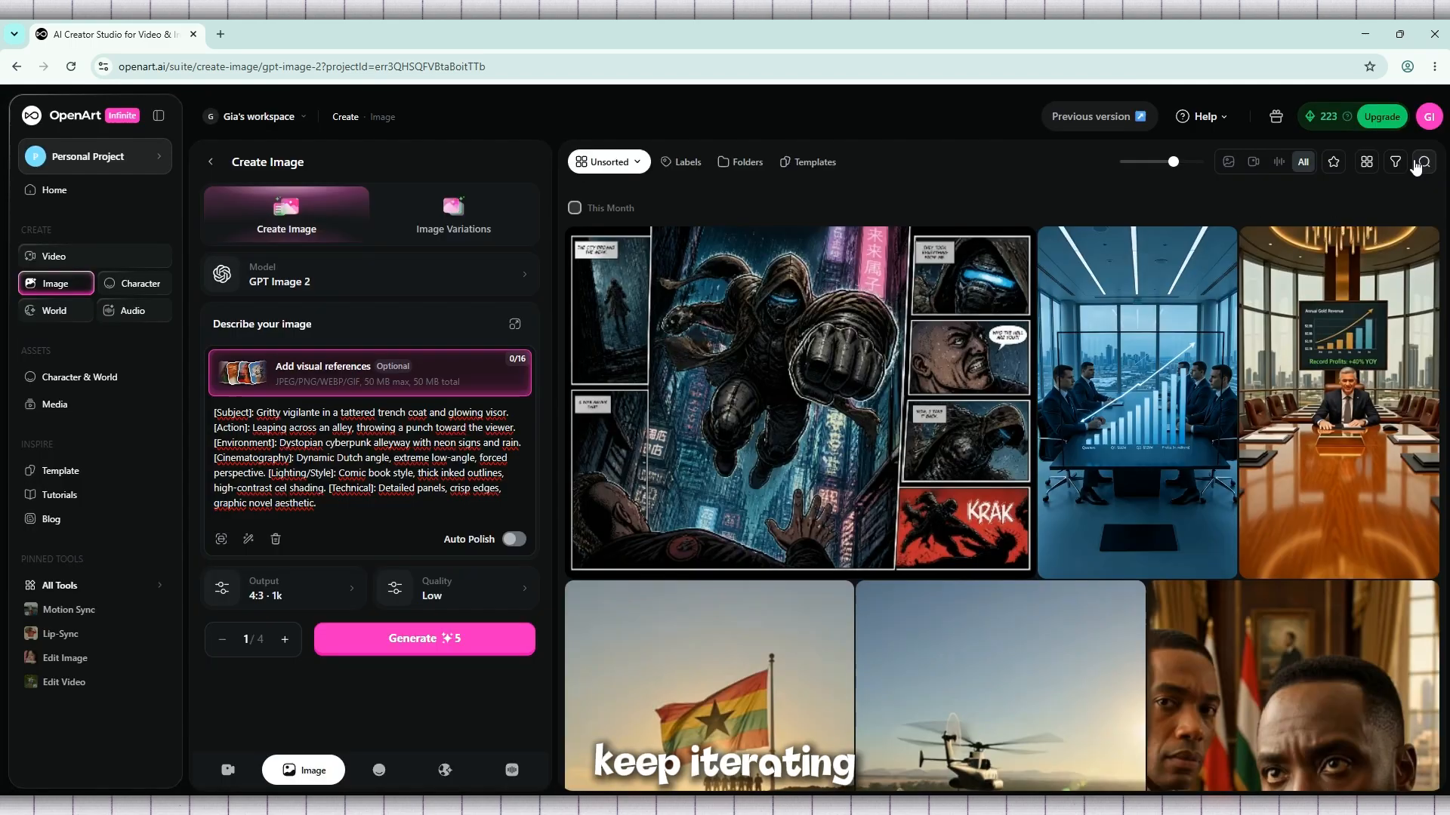
left_click(822, 310)
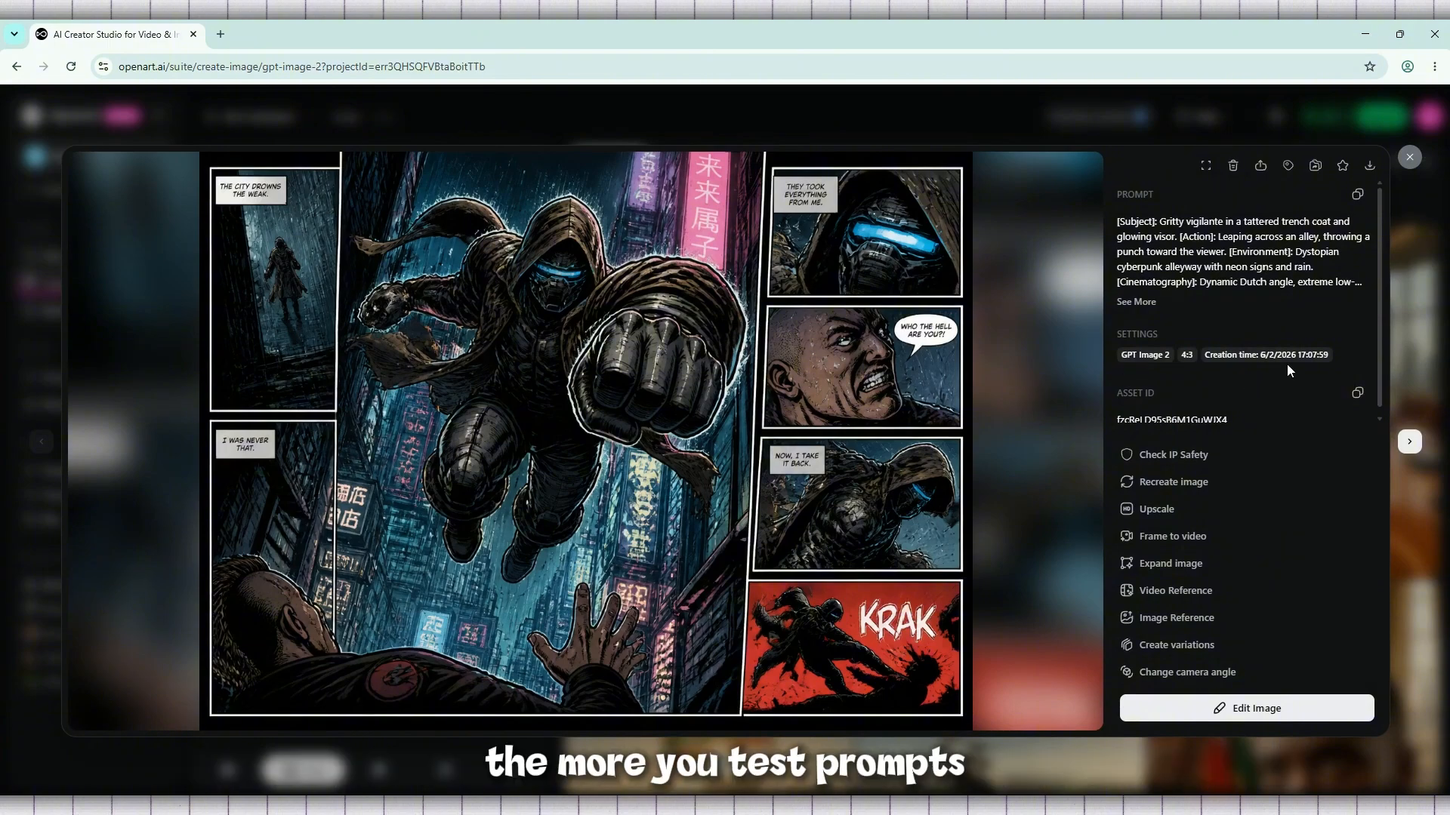
scroll(1288, 362, "down", 1)
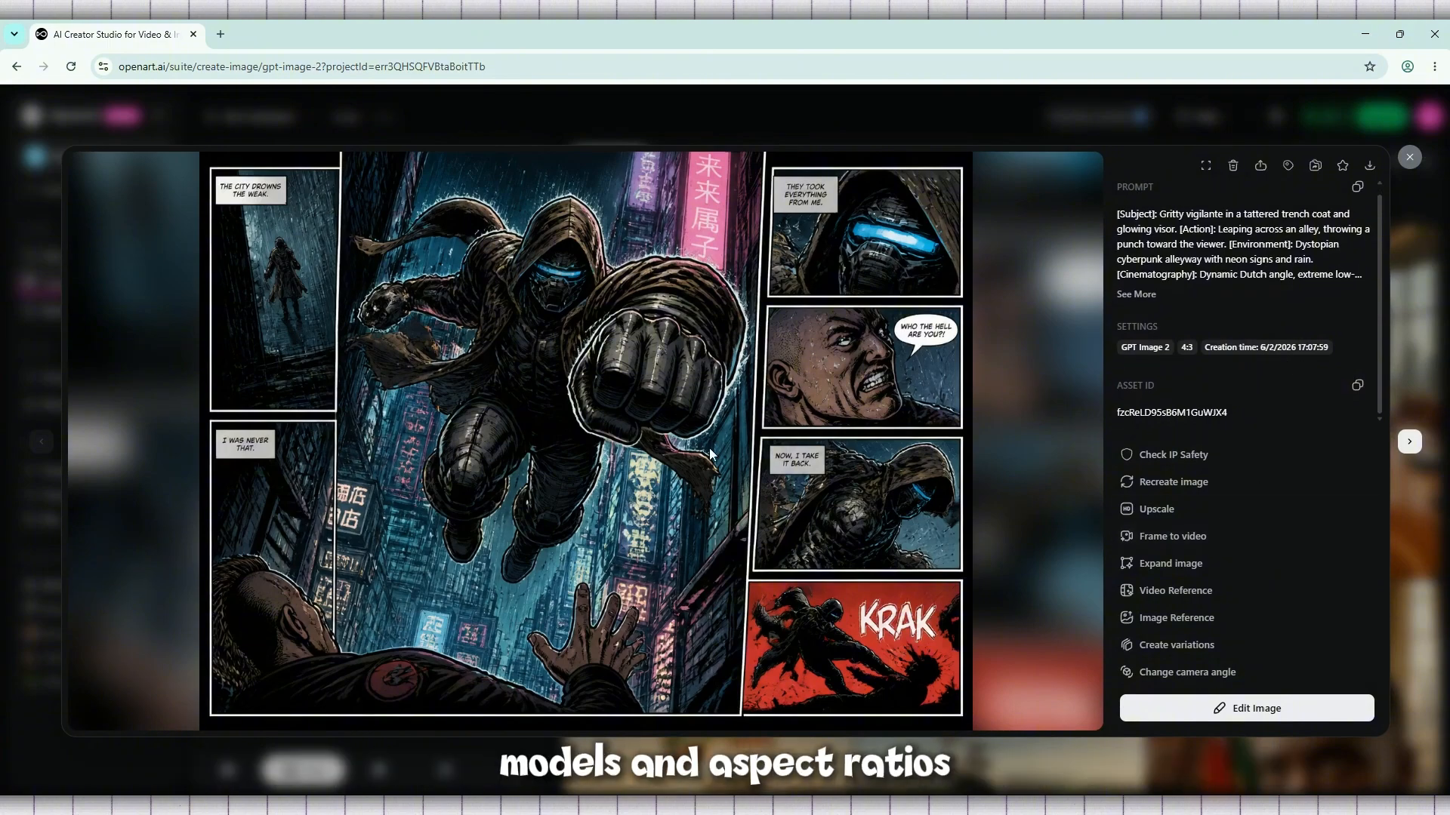